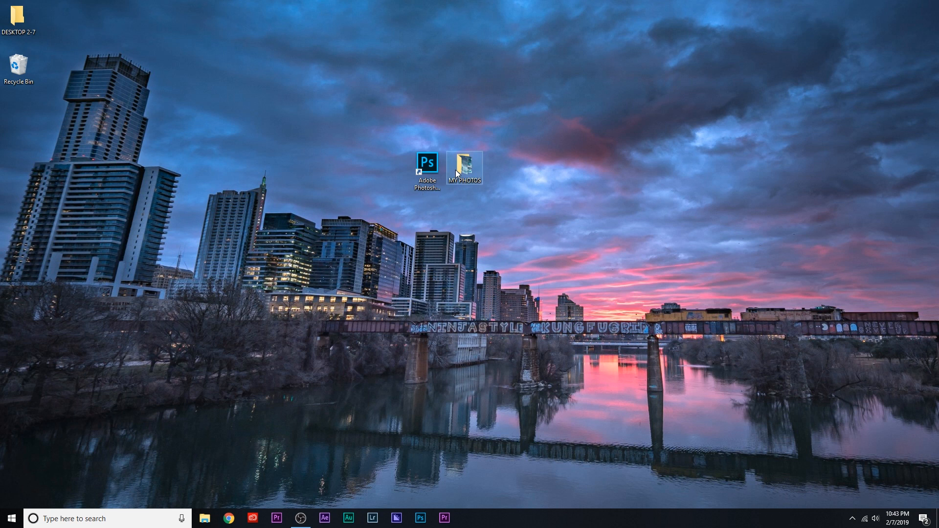
# Look through the images in the MY PHOTOS folder on the desktop and minimize its window.
pyautogui.doubleClick(456, 170)
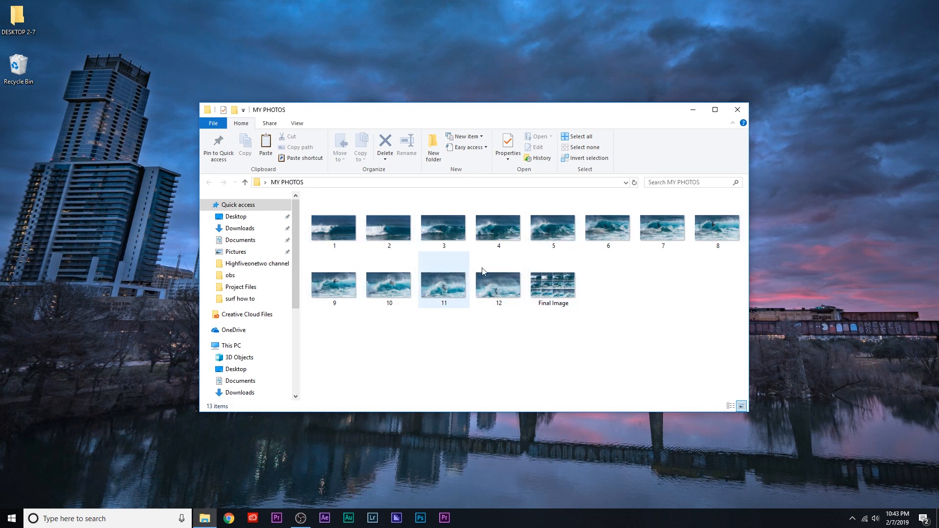
pyautogui.click(693, 111)
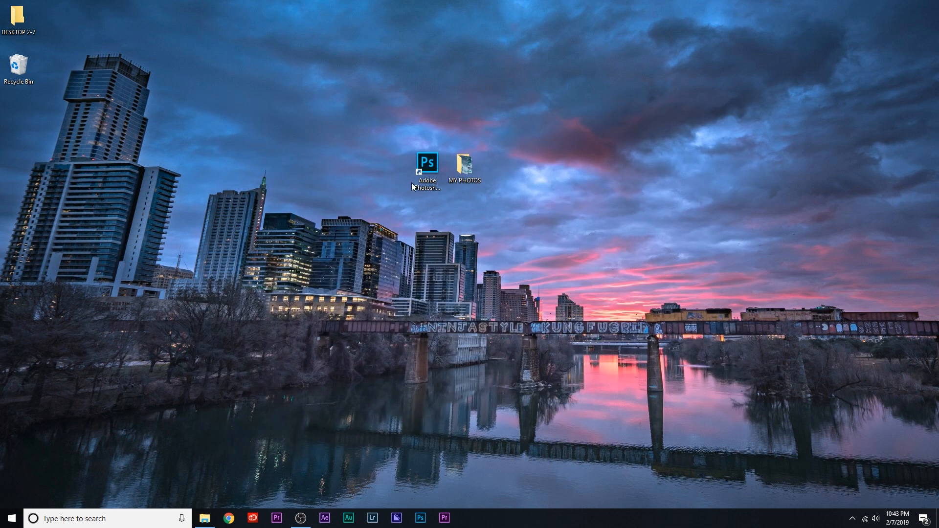
# Switch to Photoshop, create a blank white 3840 × 2160 pixel RGB document at 300 pixels/inch, and move the Layers panel off the canvas.
pyautogui.doubleClick(432, 171)
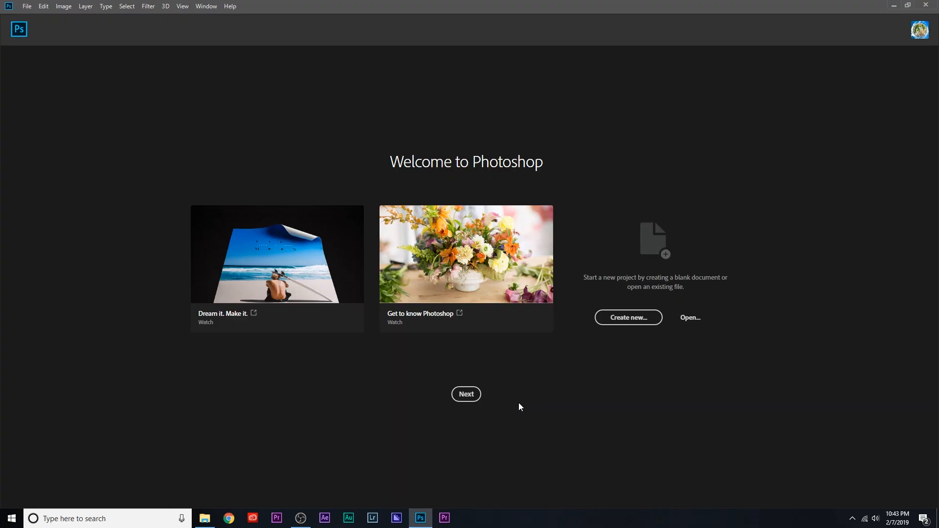
pyautogui.click(629, 318)
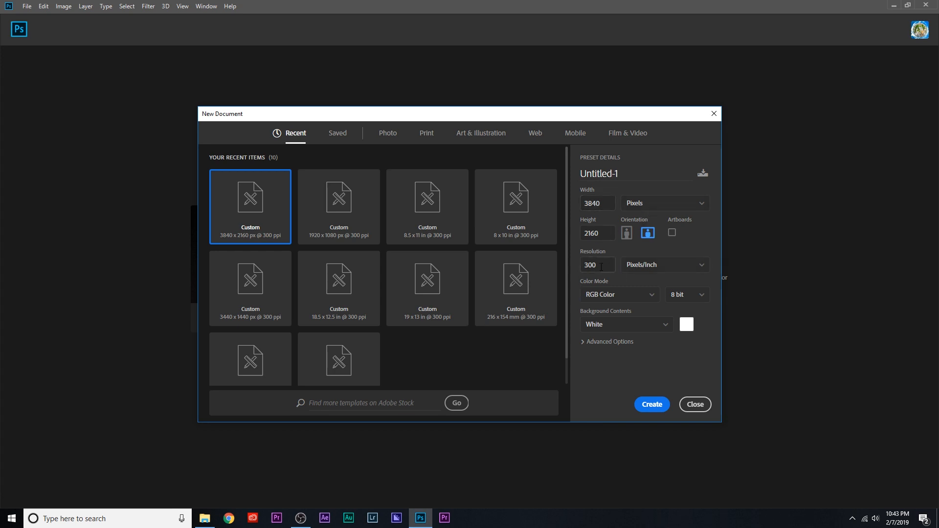
pyautogui.click(649, 405)
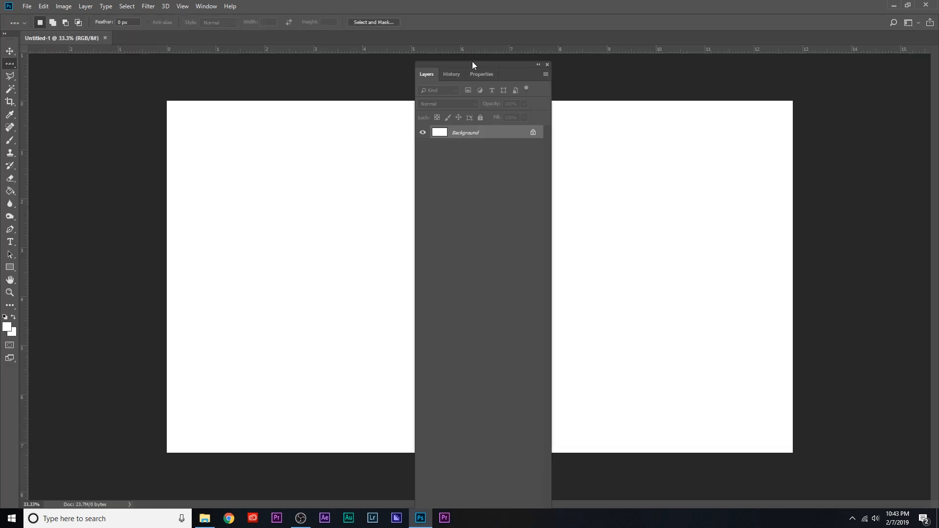
pyautogui.moveTo(471, 64); pyautogui.dragTo(870, 62)
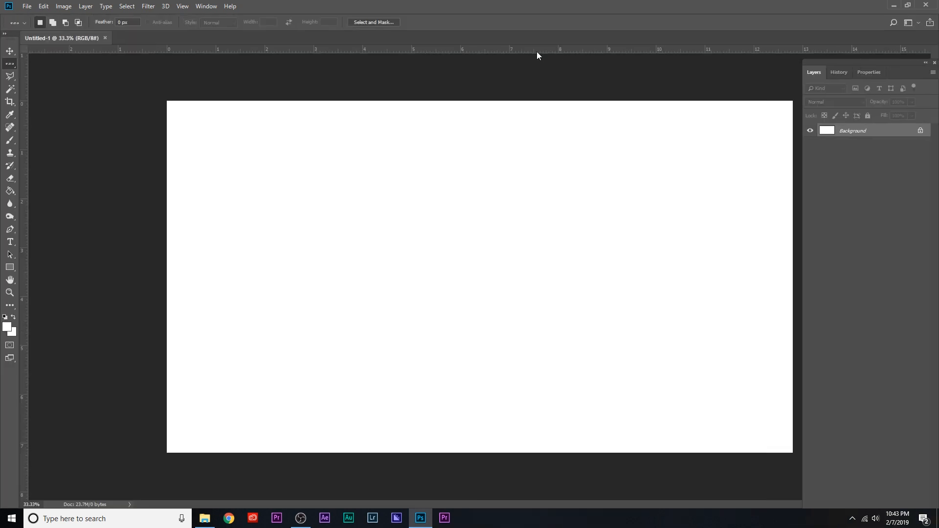
# Add a guide layout with 4 columns and 3 rows across the canvas, without margins or gutters.
pyautogui.click(183, 7)
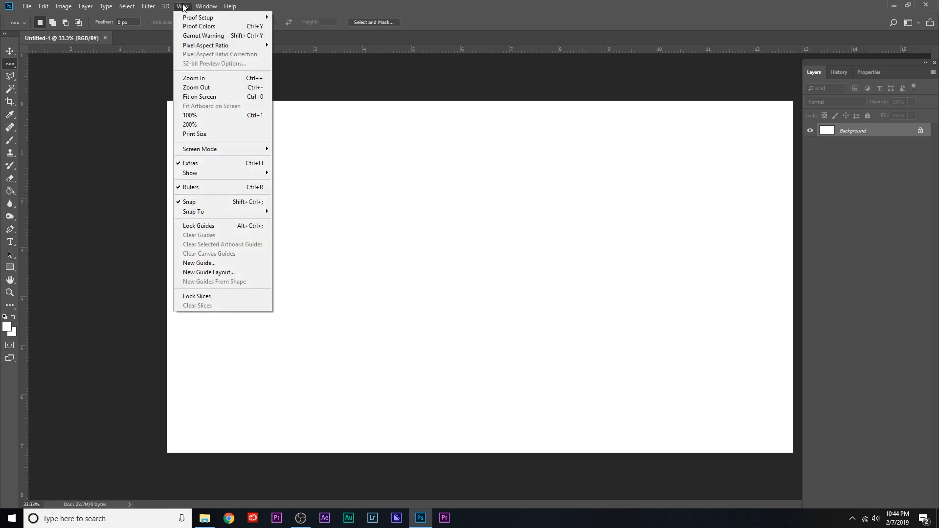
pyautogui.click(195, 272)
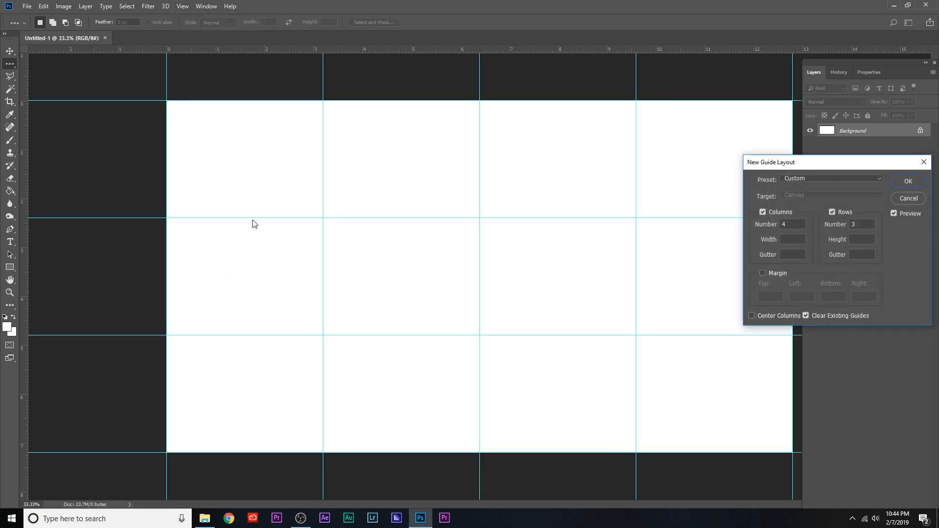
pyautogui.moveTo(823, 166); pyautogui.dragTo(451, 133)
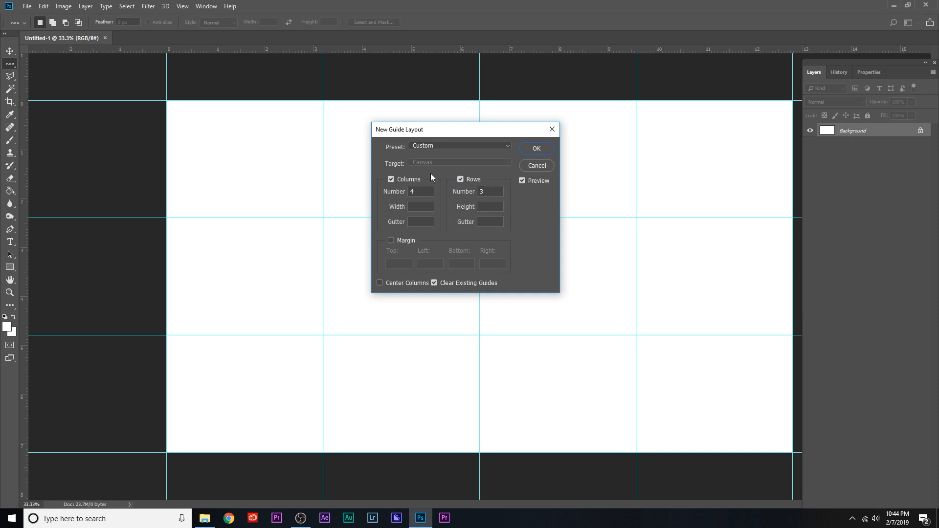
pyautogui.click(537, 149)
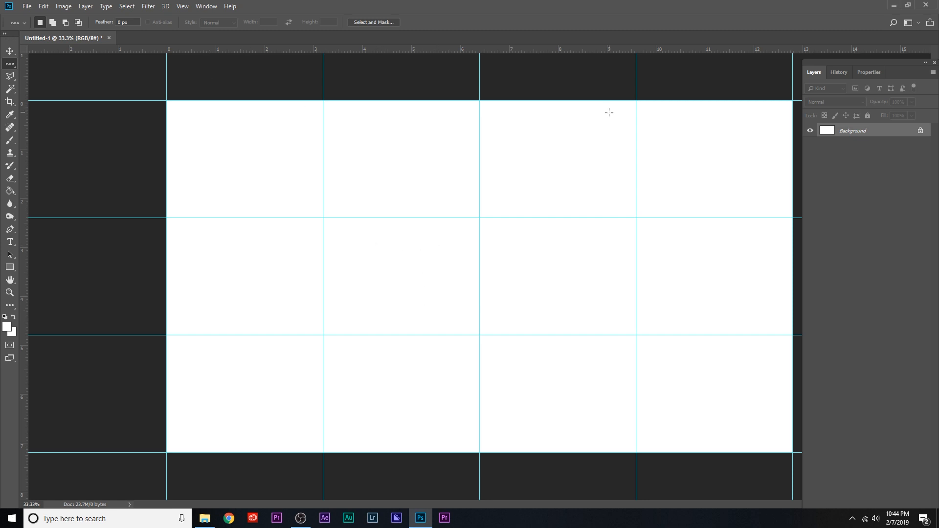
# Show the document grid over the canvas and hide it again.
pyautogui.hotkey('ctrl', "'")
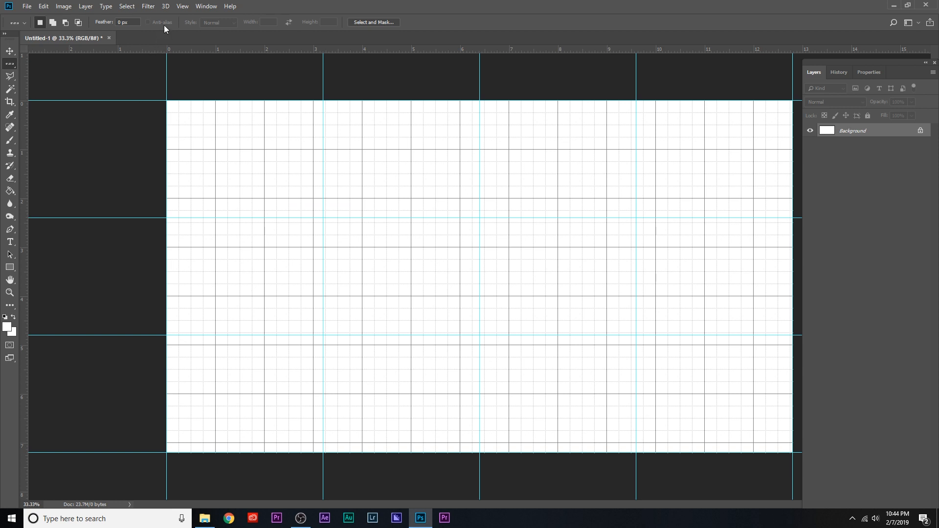
pyautogui.click(183, 7)
pyautogui.moveTo(212, 177)
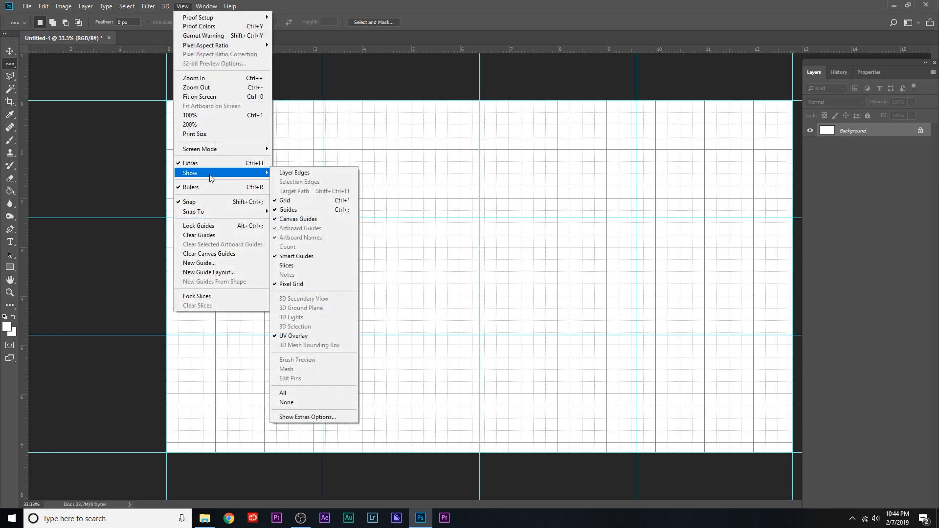
pyautogui.click(302, 201)
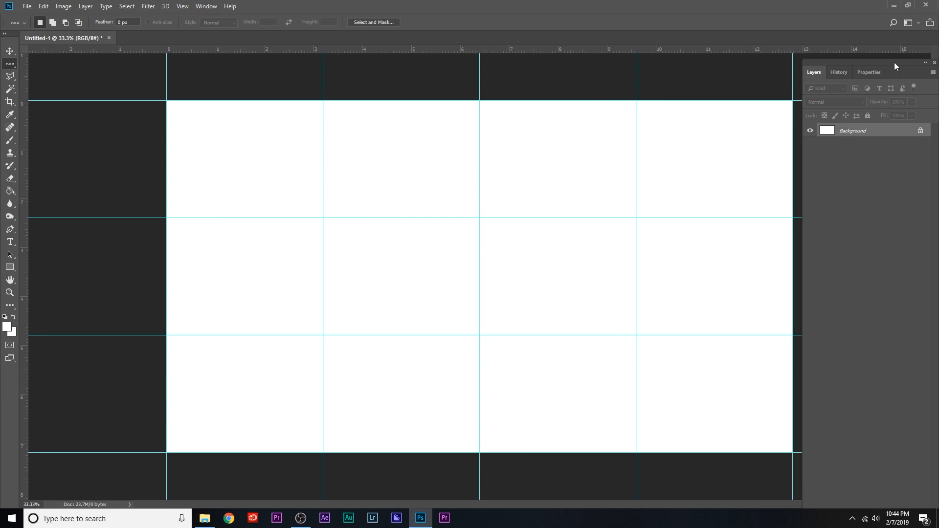
# Reposition the Layers panel over the canvas edge and add a new empty layer in Normal mode at 100% opacity.
pyautogui.moveTo(894, 62); pyautogui.dragTo(770, 64)
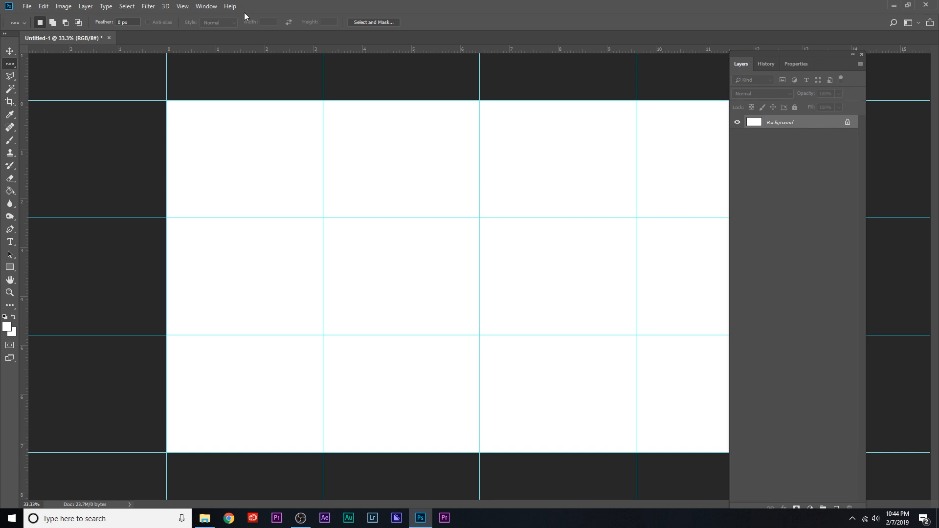
pyautogui.click(203, 7)
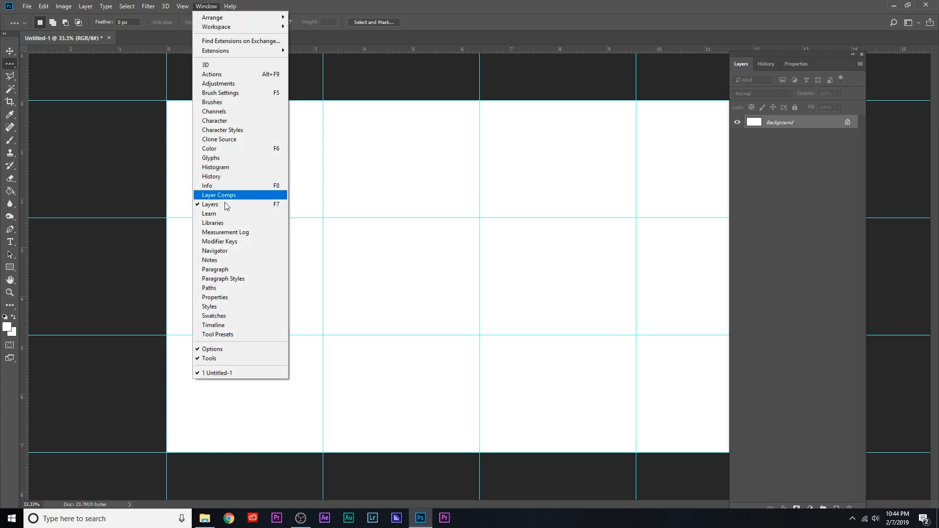
pyautogui.click(761, 188)
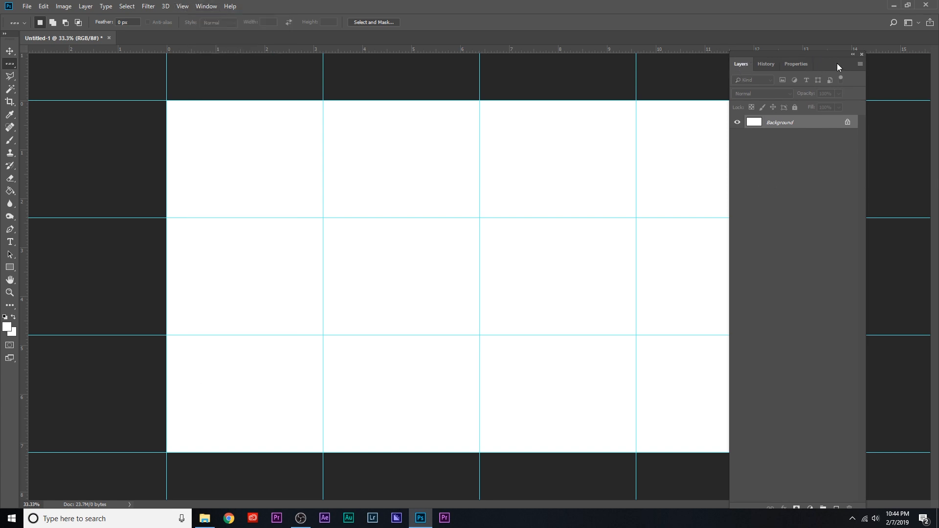
pyautogui.click(859, 65)
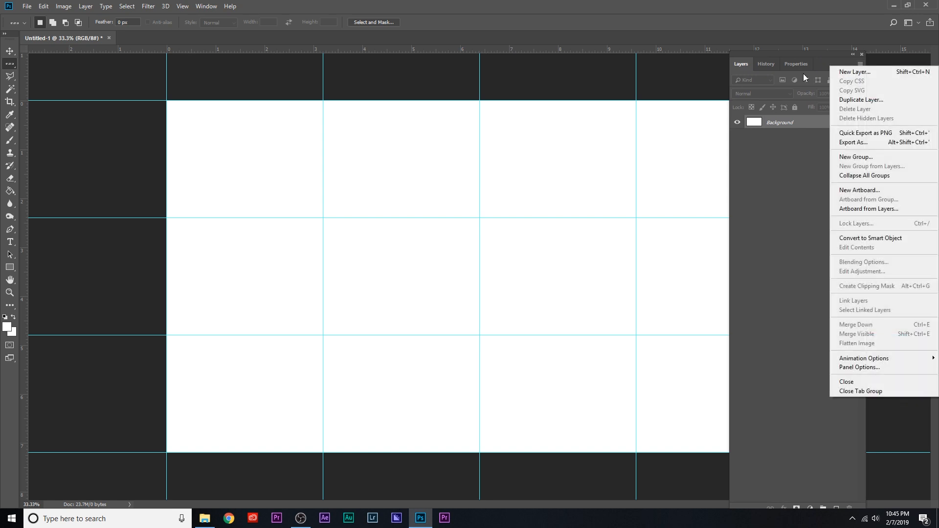
pyautogui.click(797, 54)
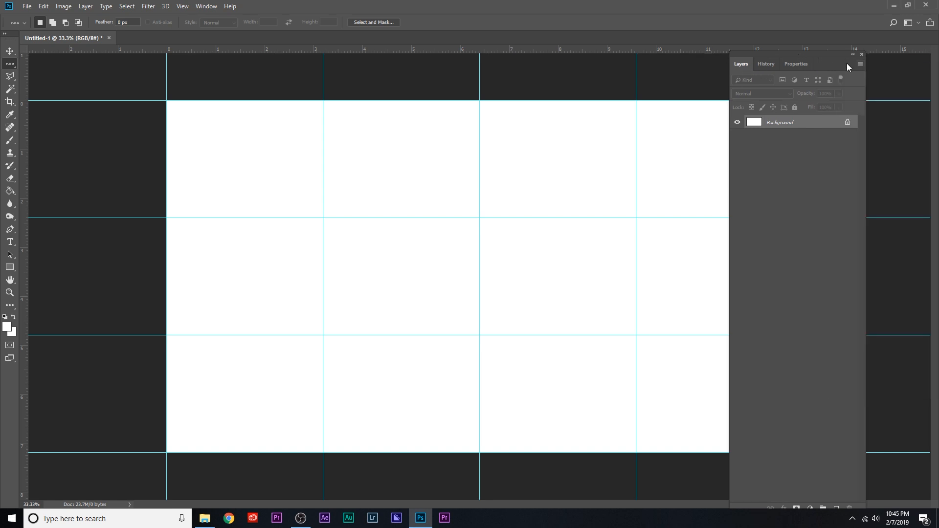
pyautogui.click(860, 64)
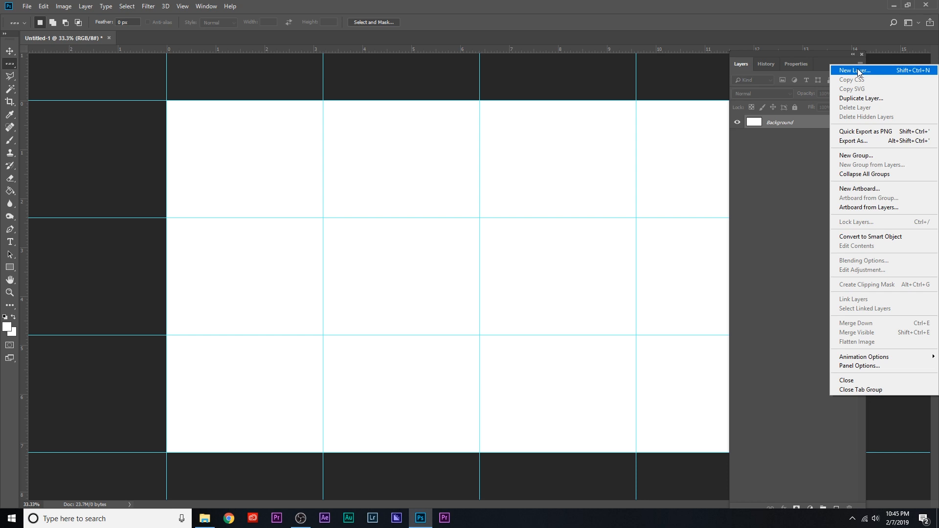
pyautogui.click(858, 70)
pyautogui.moveTo(776, 198); pyautogui.dragTo(553, 88)
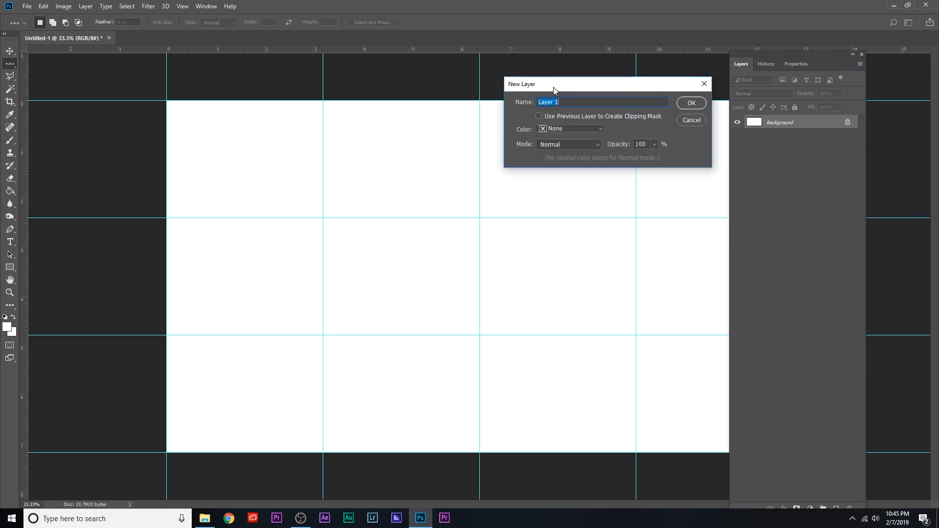
pyautogui.click(691, 103)
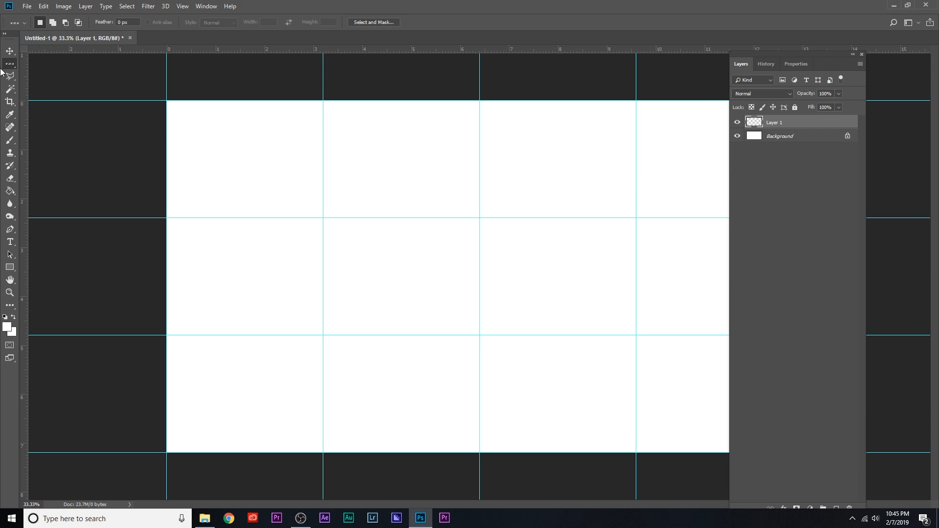
# Select the top-left guide cell of the canvas with the Rectangular Marquee tool.
pyautogui.rightClick(7, 69)
pyautogui.click(36, 61)
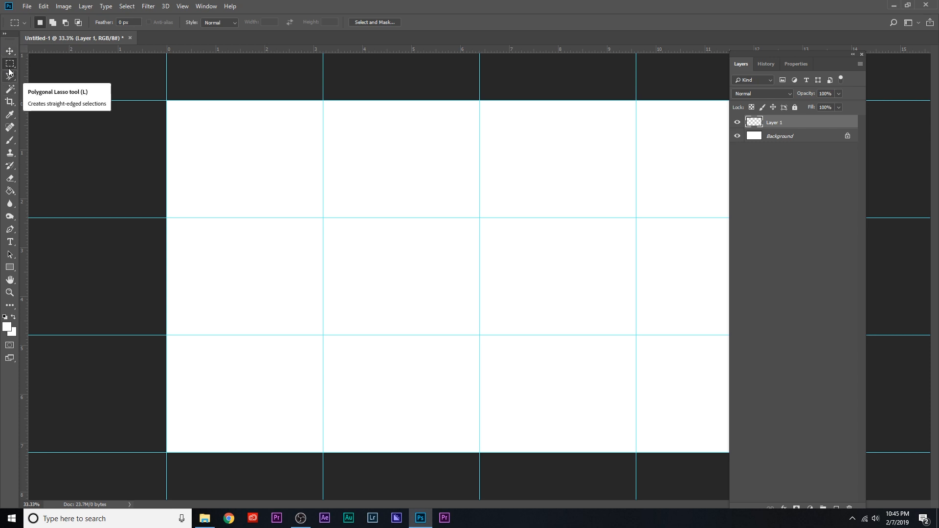
pyautogui.rightClick(12, 64)
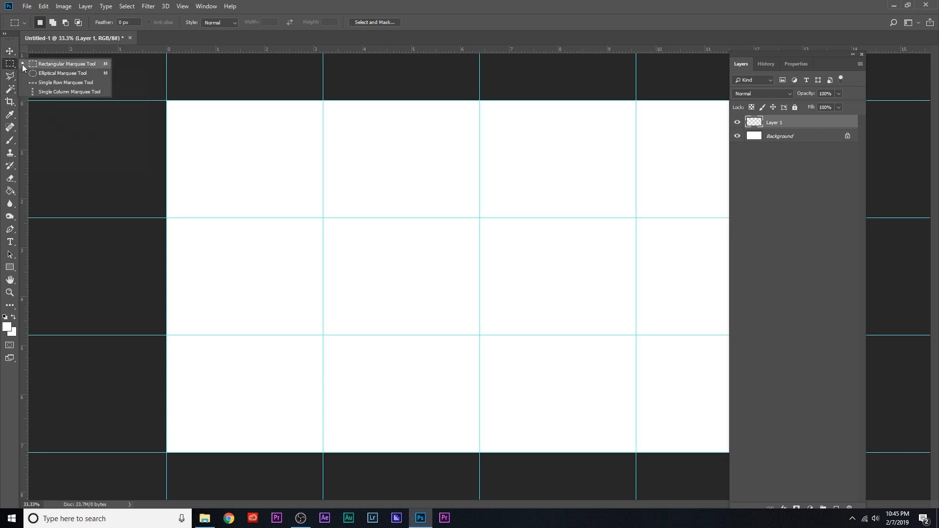
pyautogui.click(68, 64)
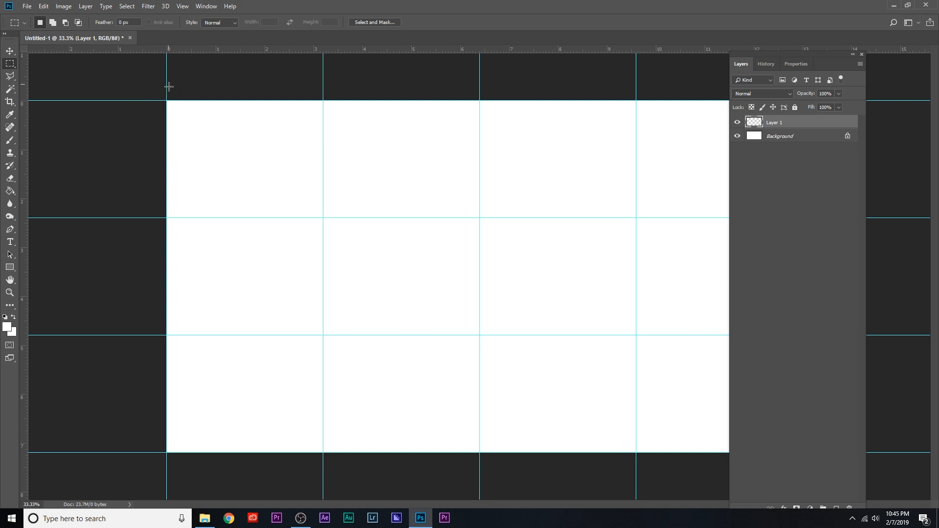
pyautogui.moveTo(167, 101); pyautogui.dragTo(323, 216)
# Set the foreground color to light pink, hex feb6b6.
pyautogui.click(7, 328)
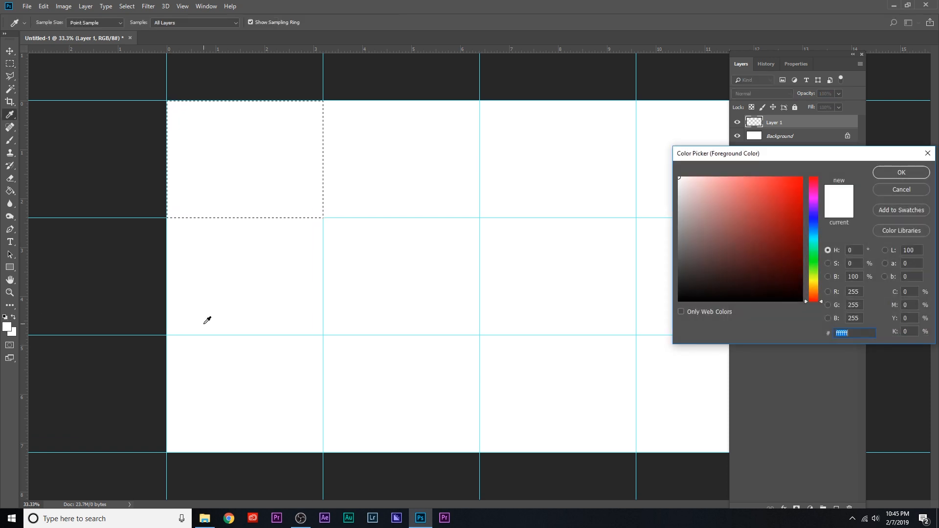
pyautogui.click(902, 189)
pyautogui.click(8, 327)
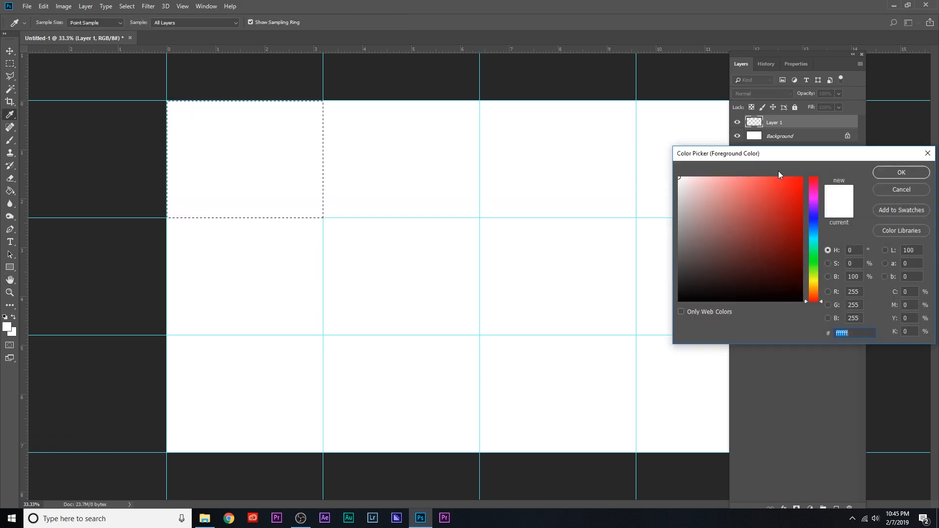
pyautogui.moveTo(813, 153); pyautogui.dragTo(580, 116)
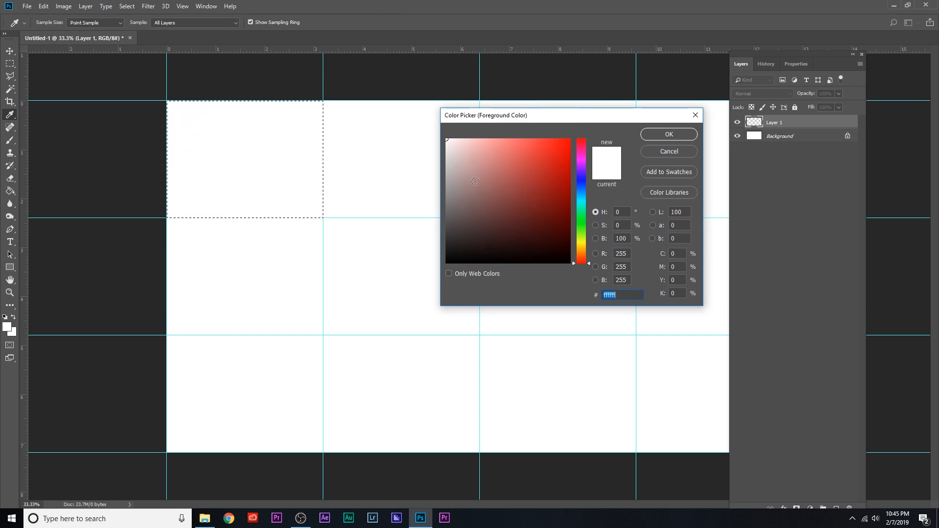
pyautogui.moveTo(485, 142); pyautogui.dragTo(470, 137)
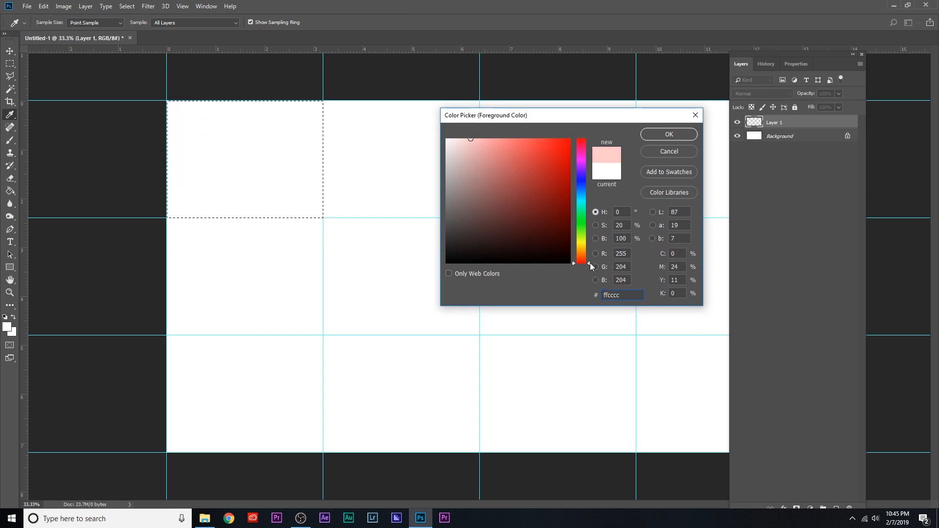
pyautogui.moveTo(591, 265)
pyautogui.mouseDown()
pyautogui.moveTo(589, 151)
pyautogui.moveTo(579, 240)
pyautogui.moveTo(588, 271)
pyautogui.mouseUp()
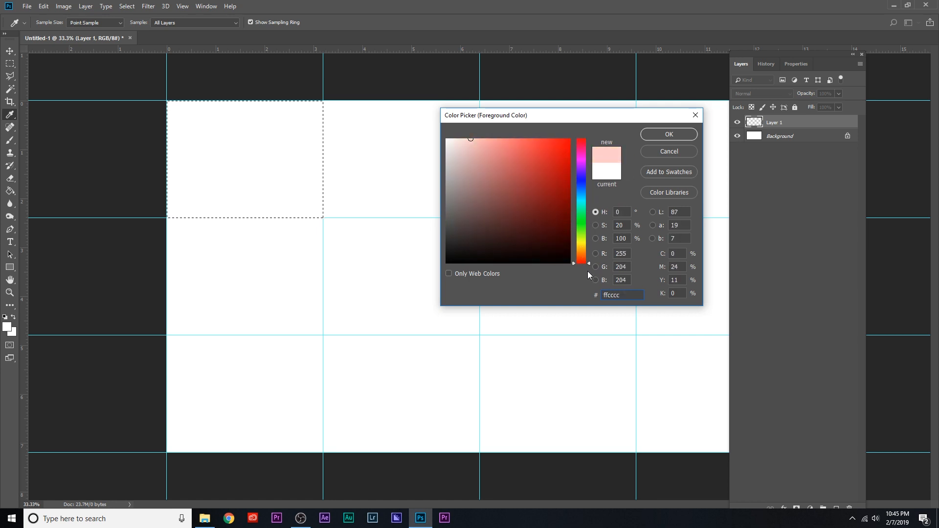
pyautogui.click(481, 139)
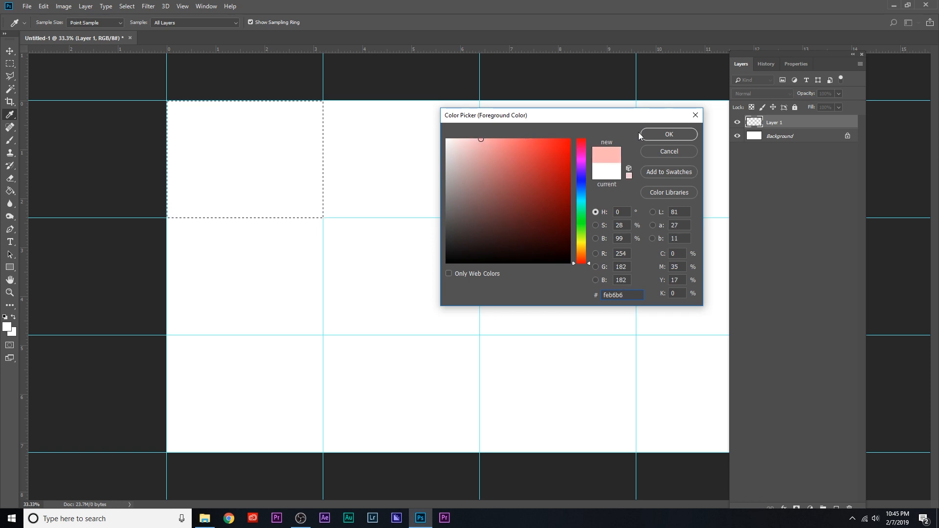
pyautogui.click(656, 134)
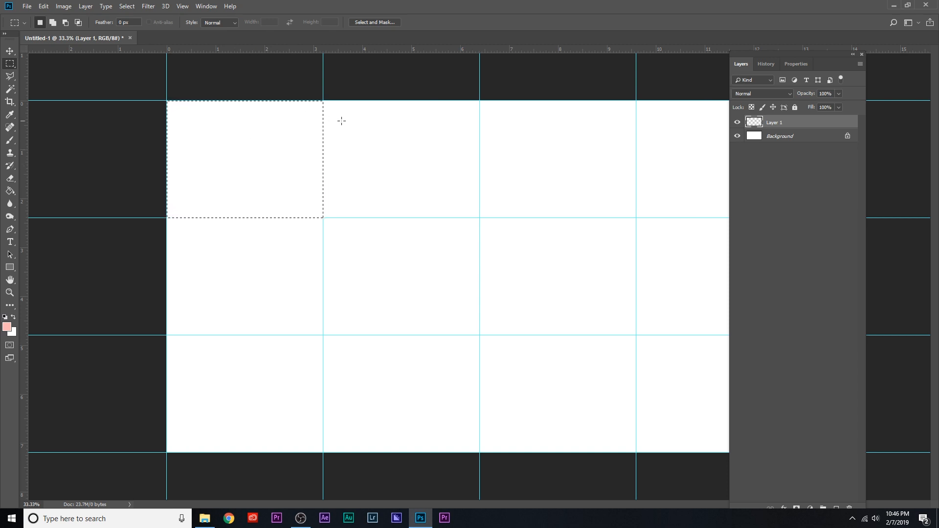
# Reselect the top-left guide cell and fill it with the foreground color in Normal mode at 100% opacity.
pyautogui.click(235, 182)
pyautogui.moveTo(165, 99); pyautogui.dragTo(324, 214)
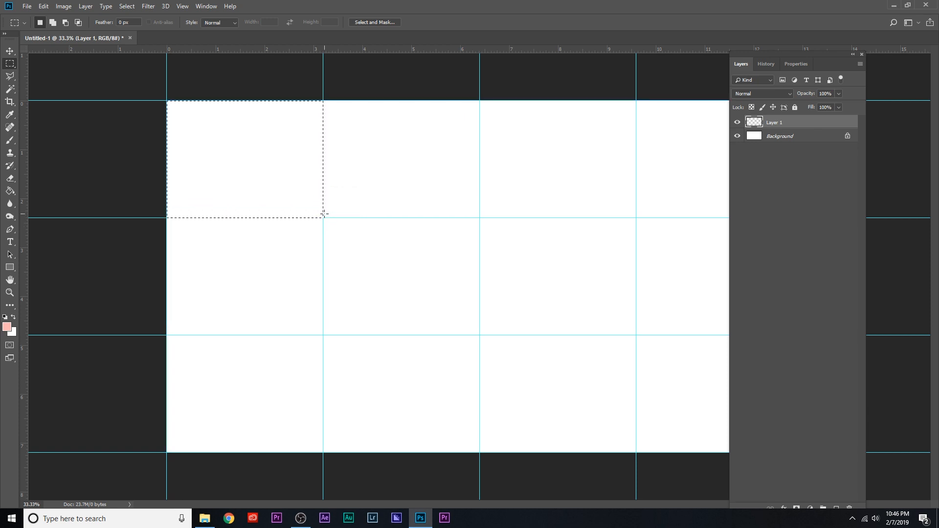
pyautogui.rightClick(248, 175)
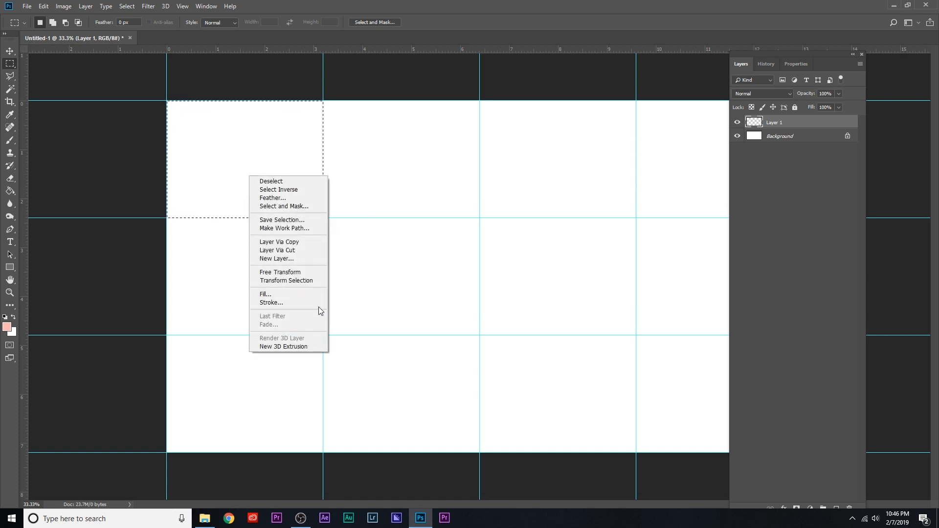
pyautogui.click(316, 294)
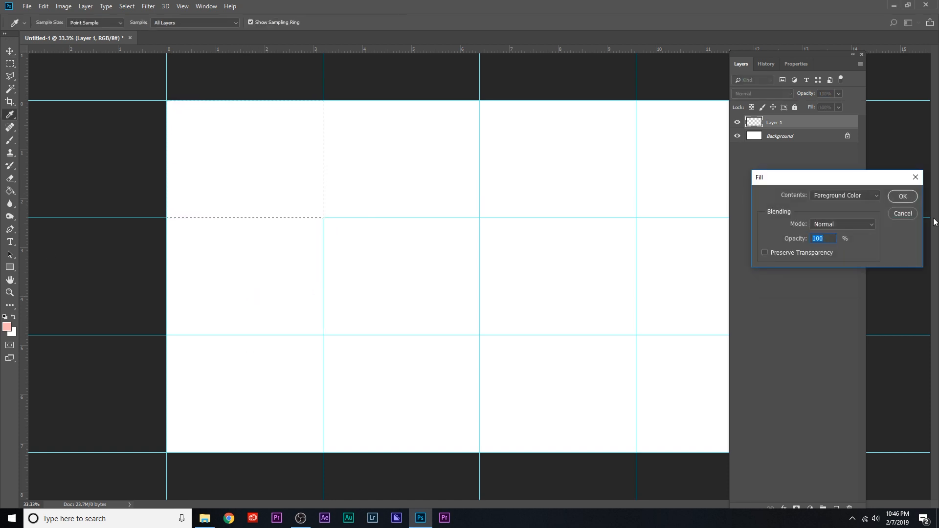
pyautogui.moveTo(854, 181); pyautogui.dragTo(492, 139)
pyautogui.click(480, 155)
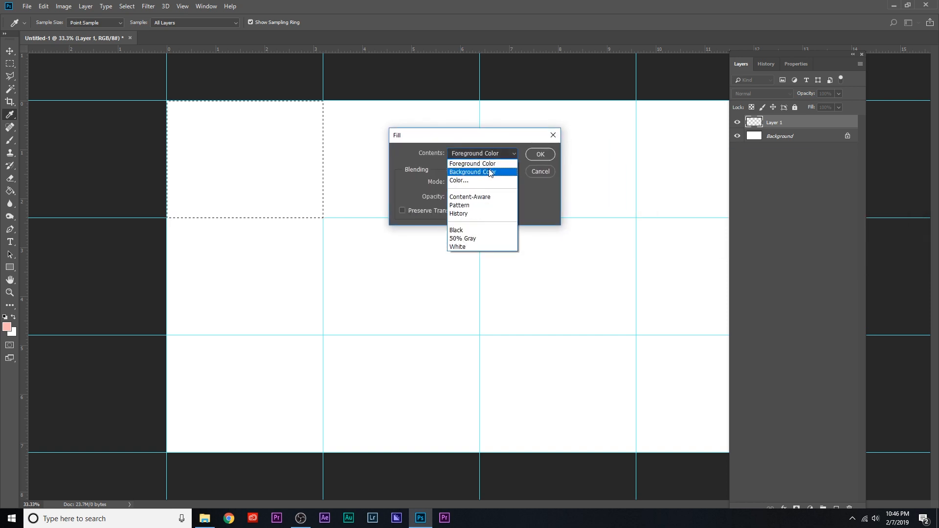
pyautogui.click(491, 166)
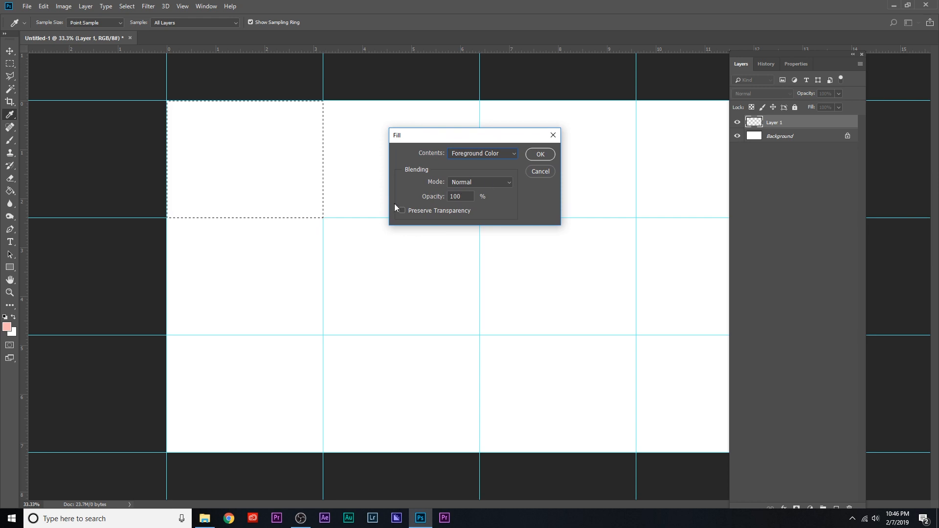
pyautogui.click(540, 154)
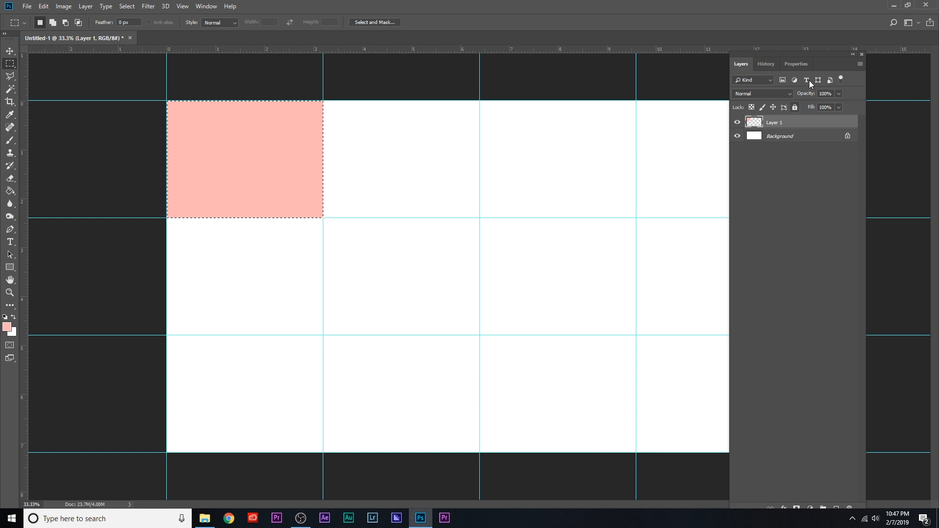
# Add a new layer in Normal mode at 100% opacity and move the Layers panel off the canvas.
pyautogui.click(860, 64)
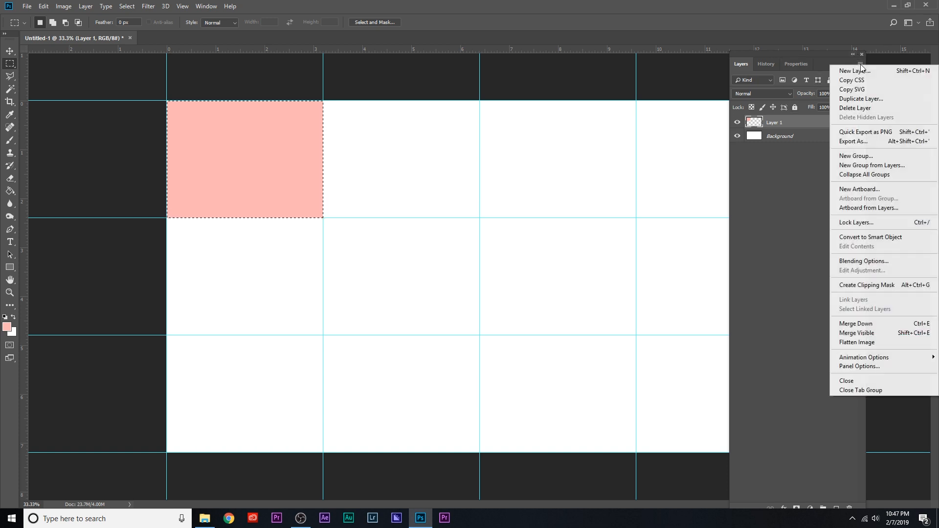
pyautogui.click(861, 73)
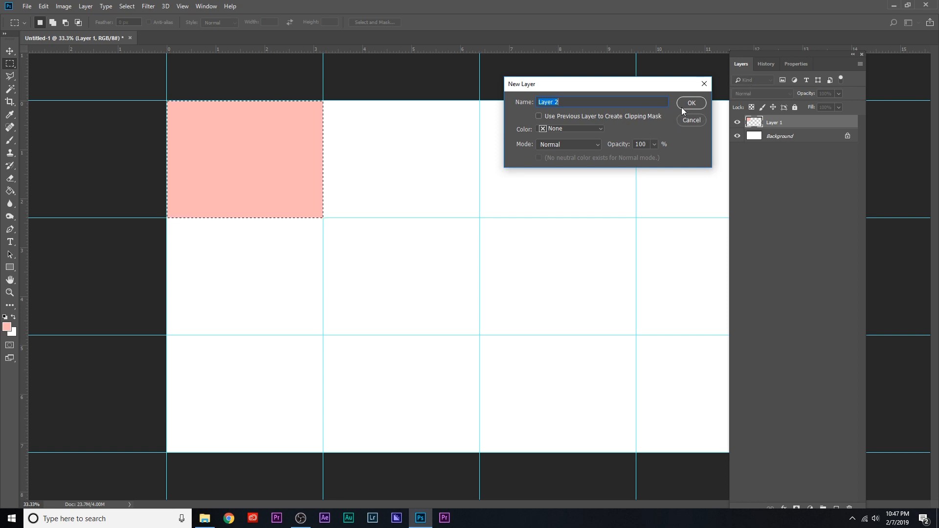
pyautogui.click(694, 102)
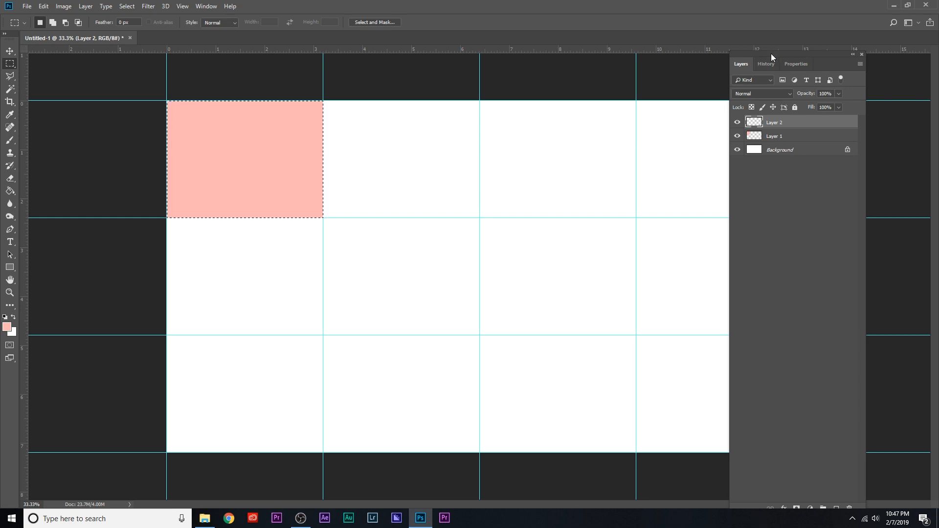
pyautogui.moveTo(772, 53); pyautogui.dragTo(842, 64)
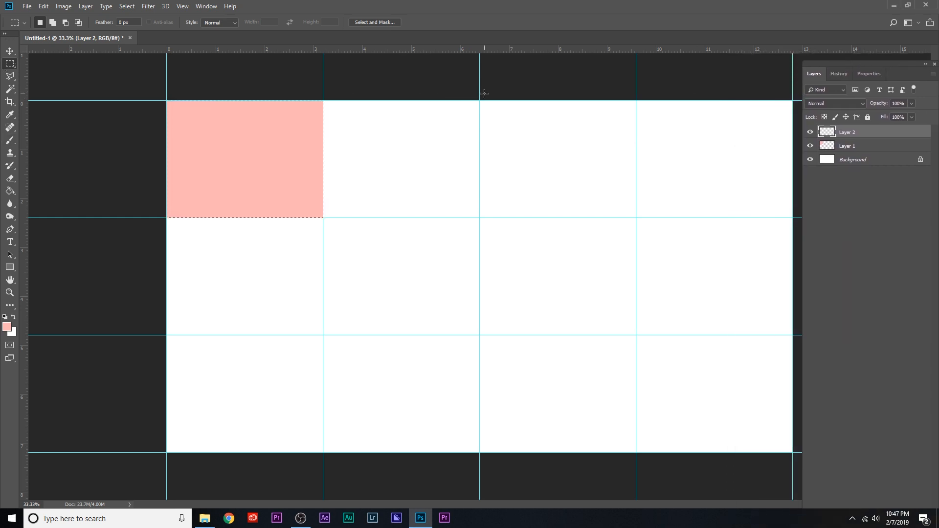
# Select the second cell of the top row along its guides with the Rectangular Marquee tool.
pyautogui.moveTo(485, 100); pyautogui.dragTo(322, 182)
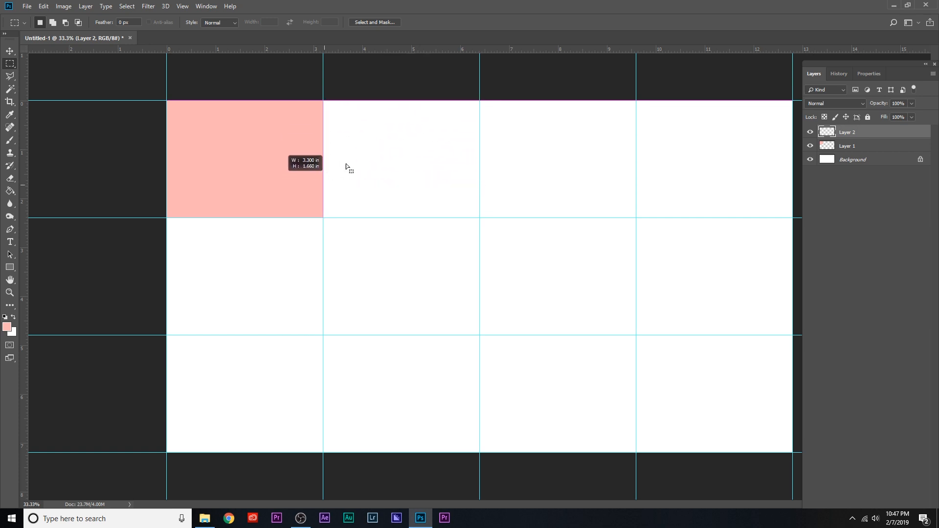
pyautogui.click(460, 130)
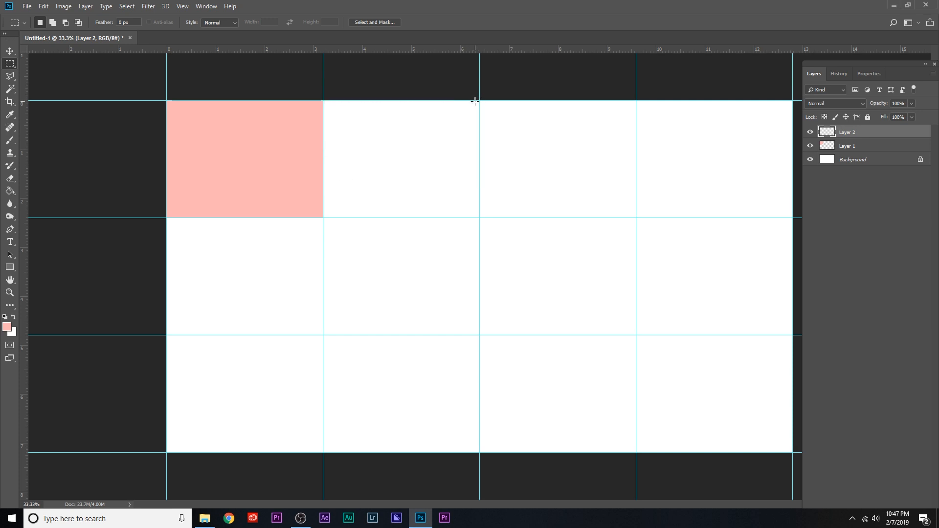
pyautogui.moveTo(478, 102); pyautogui.dragTo(324, 217)
# Set the foreground color to light orange, hex fee2b6, and fill the selected cell with it at 100% opacity.
pyautogui.click(7, 326)
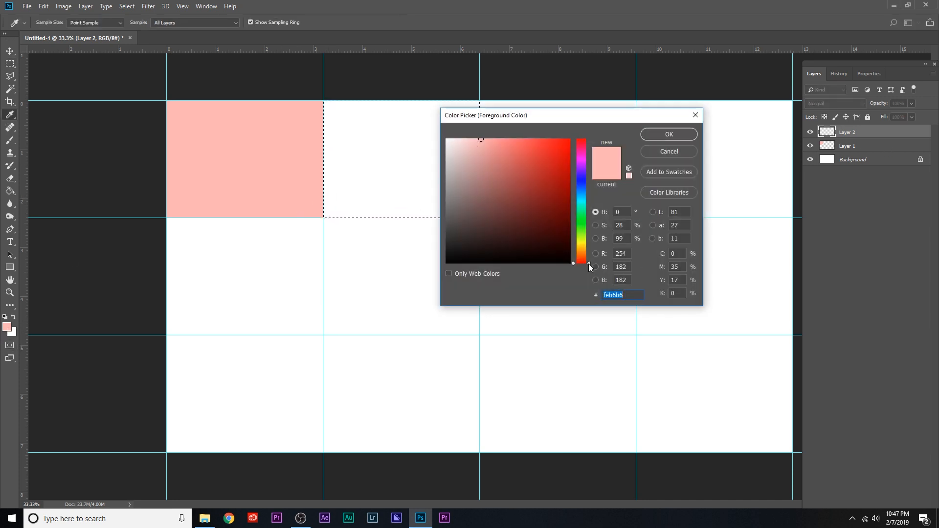
pyautogui.moveTo(590, 265); pyautogui.dragTo(592, 253)
pyautogui.click(654, 136)
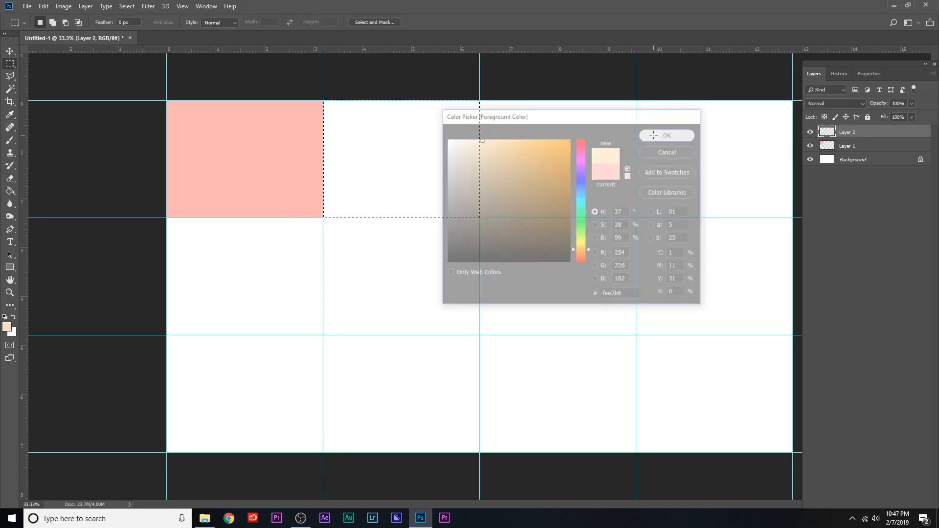
pyautogui.rightClick(412, 169)
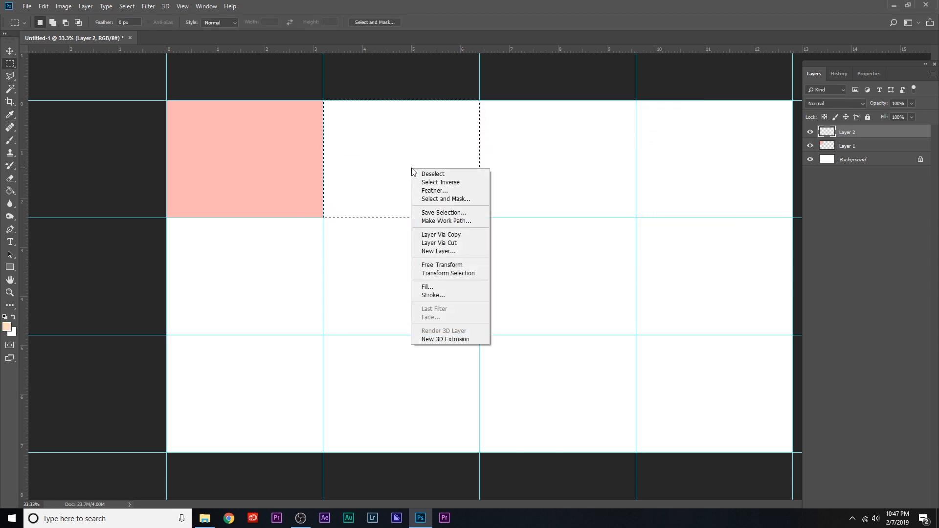
pyautogui.click(451, 284)
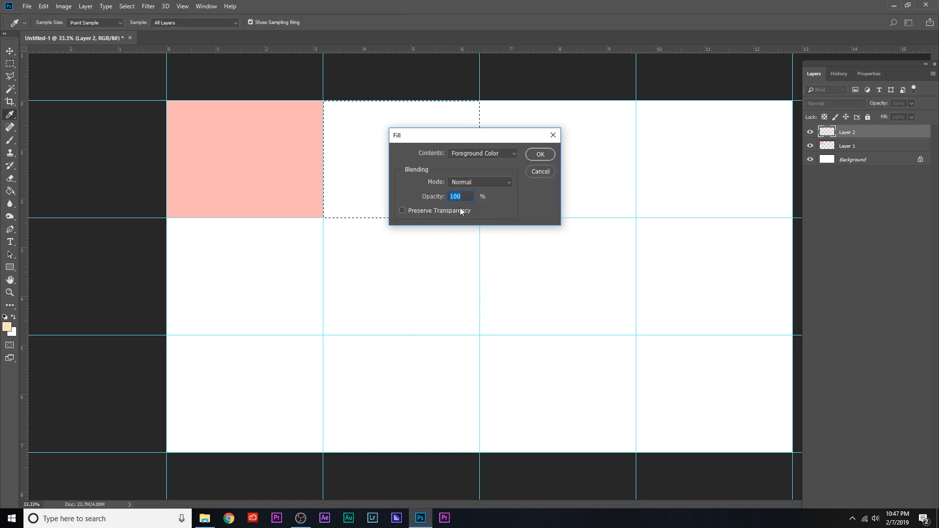
pyautogui.click(541, 154)
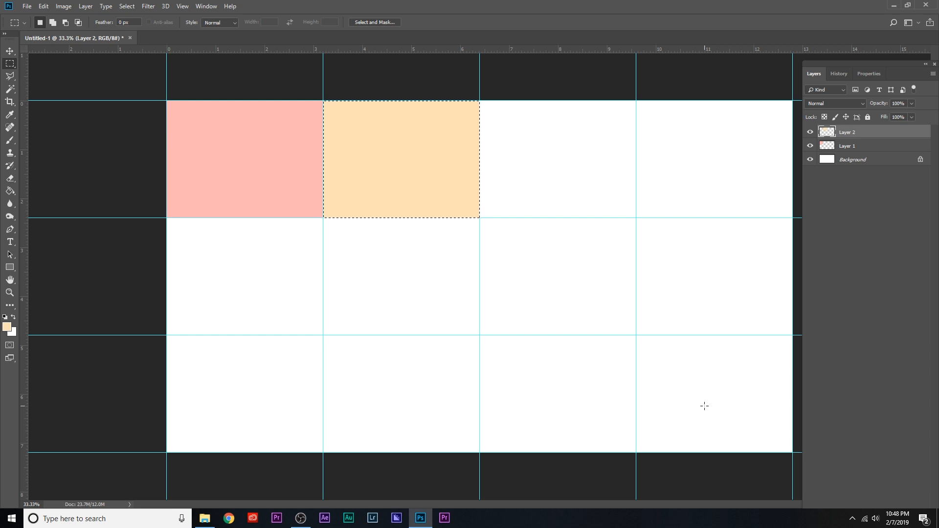
# Fill the rest of the top row and the middle row with different pastel colors, each cell on its own new layer.
pyautogui.moveTo(480, 100); pyautogui.dragTo(636, 218)
pyautogui.click(7, 326)
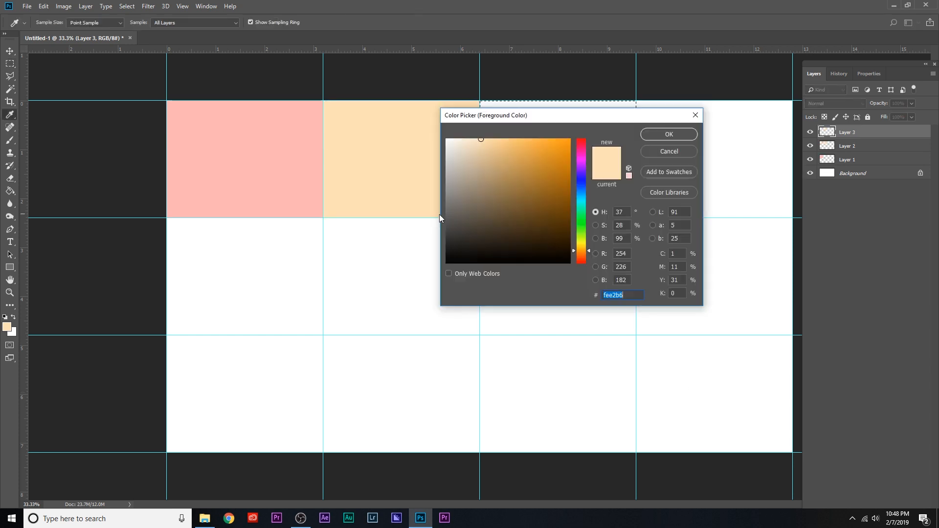
pyautogui.moveTo(167, 218); pyautogui.dragTo(323, 335)
pyautogui.hotkey('alt', 'BackSpace')
pyautogui.moveTo(323, 219); pyautogui.dragTo(480, 335)
pyautogui.hotkey('alt', 'BackSpace')
# Fill the first two bottom-row cells with pink tones on separate layers, and select the third bottom-row cell on a new layer.
pyautogui.moveTo(166, 335); pyautogui.dragTo(323, 452)
pyautogui.click(7, 326)
pyautogui.click(669, 134)
pyautogui.hotkey('alt', 'BackSpace')
pyautogui.moveTo(324, 335); pyautogui.dragTo(479, 452)
pyautogui.moveTo(480, 336); pyautogui.dragTo(636, 453)
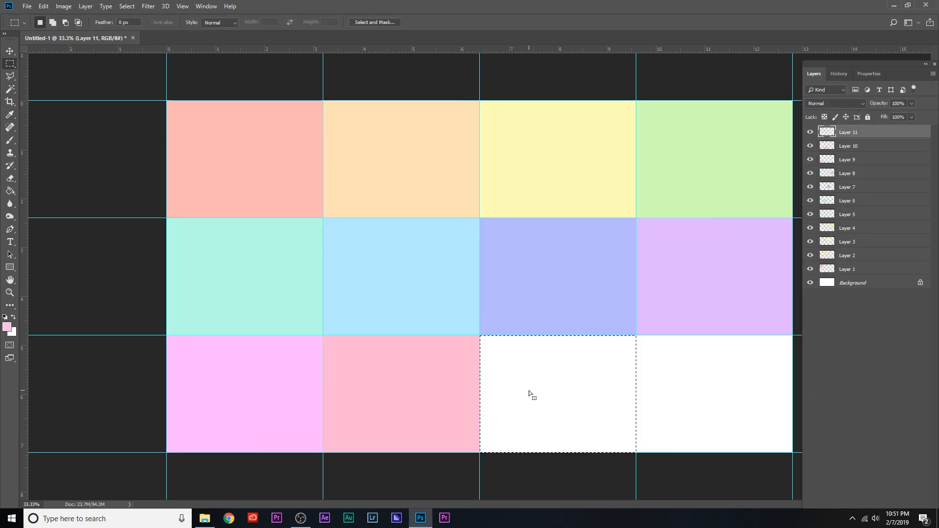
# Fill the third bottom-row cell with light salmon and the last one with bright green on its own layer.
pyautogui.hotkey('alt', 'BackSpace')
pyautogui.moveTo(636, 336); pyautogui.dragTo(793, 453)
pyautogui.click(7, 327)
pyautogui.click(669, 135)
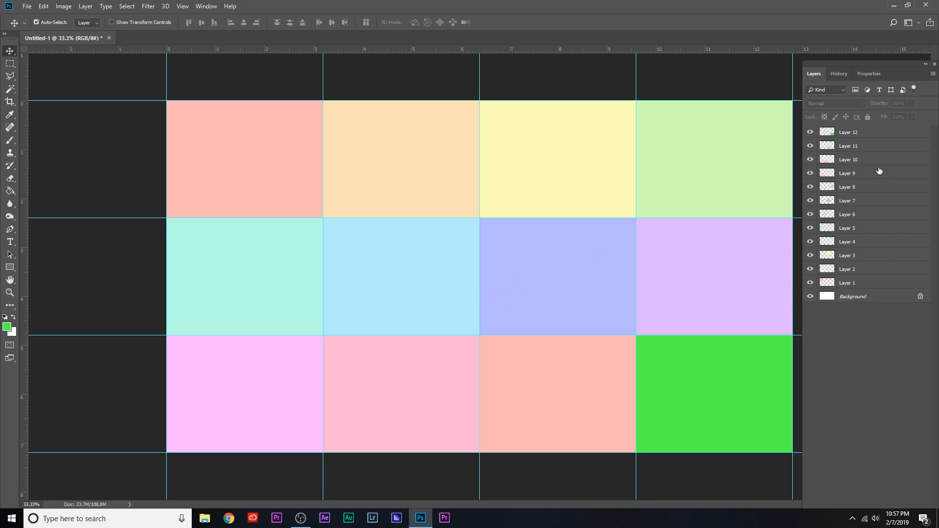
# Open the MY PHOTOS folder from the desktop and return the Photoshop window to full size.
pyautogui.click(206, 519)
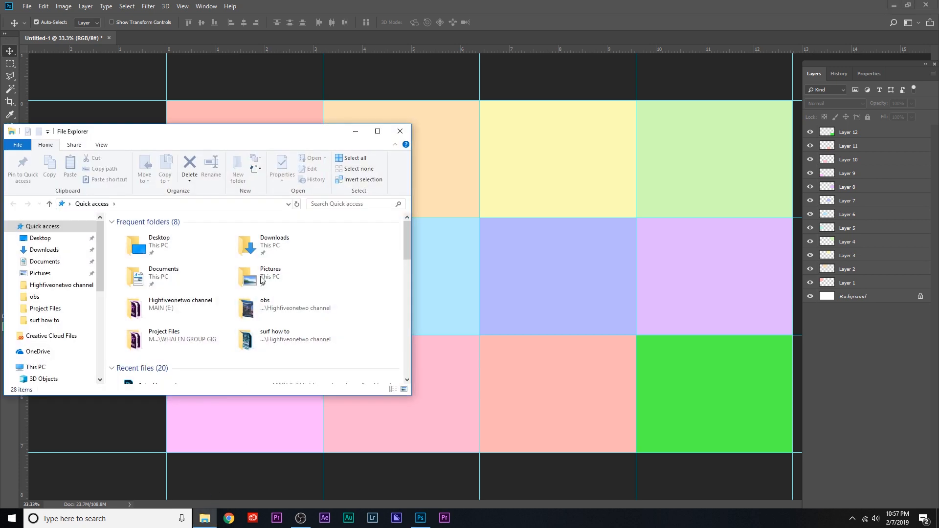
pyautogui.click(401, 132)
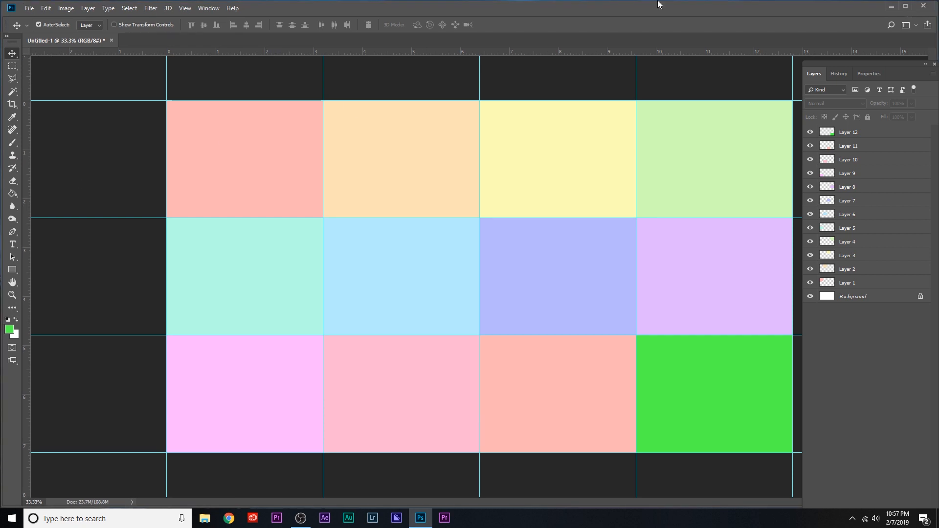
pyautogui.moveTo(876, 6); pyautogui.dragTo(800, 241)
pyautogui.doubleClick(473, 158)
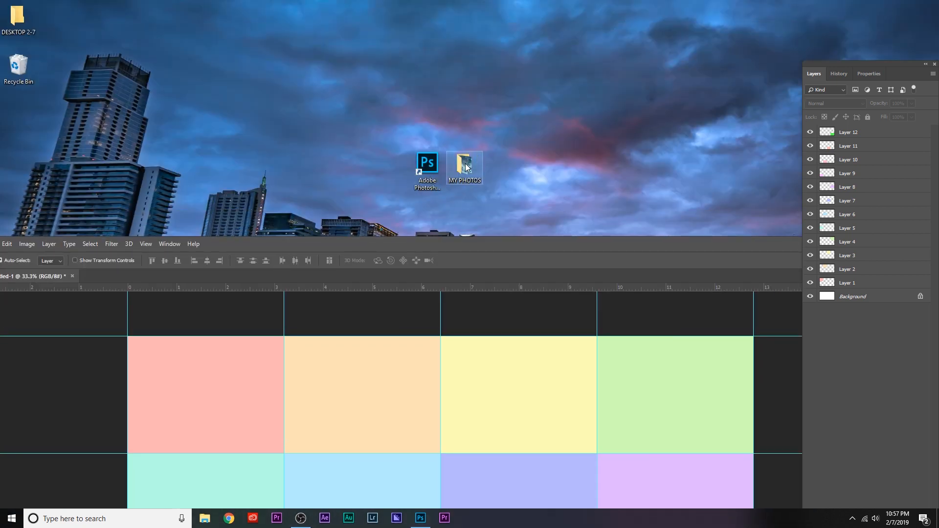
pyautogui.click(683, 260)
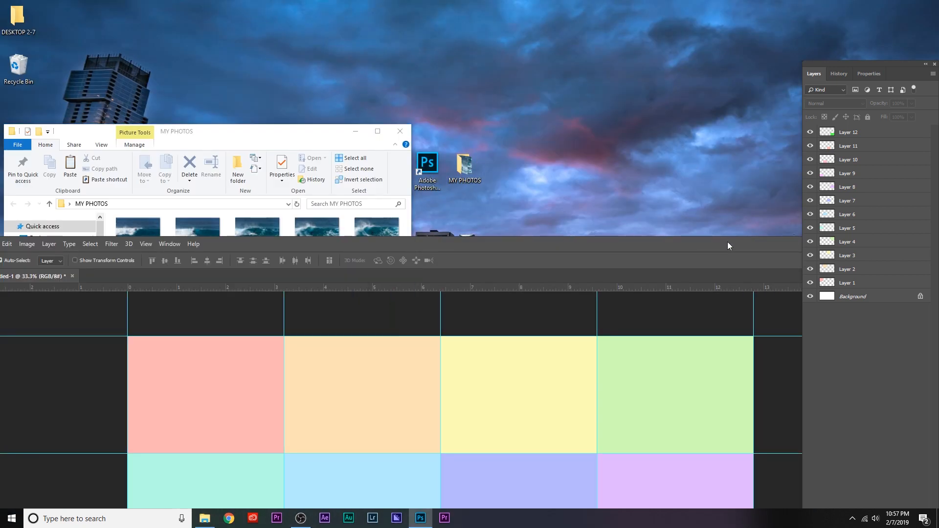
pyautogui.moveTo(728, 242); pyautogui.dragTo(653, 99)
pyautogui.click(761, 99)
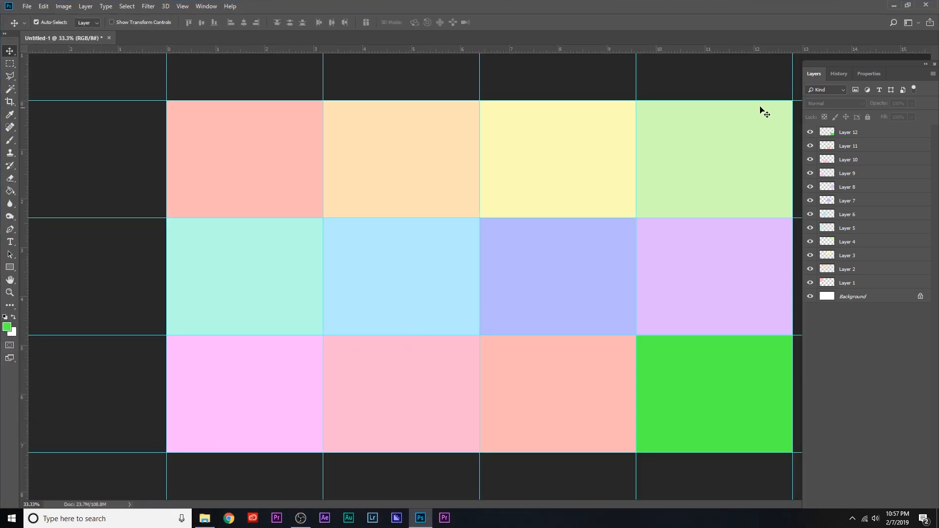
# Fit the canvas to the window and reposition the Layers panel over its right-hand cells.
pyautogui.moveTo(837, 63); pyautogui.dragTo(859, 65)
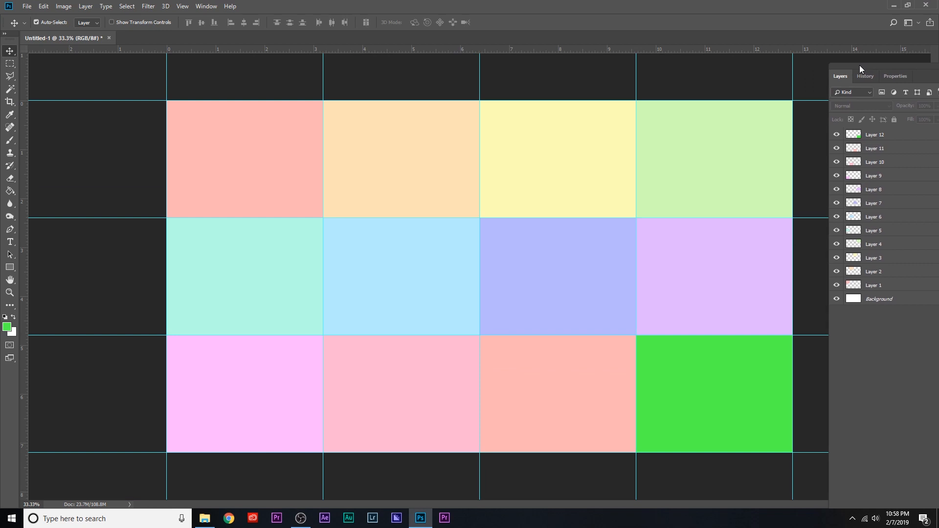
pyautogui.hotkey('ctrl', '0')
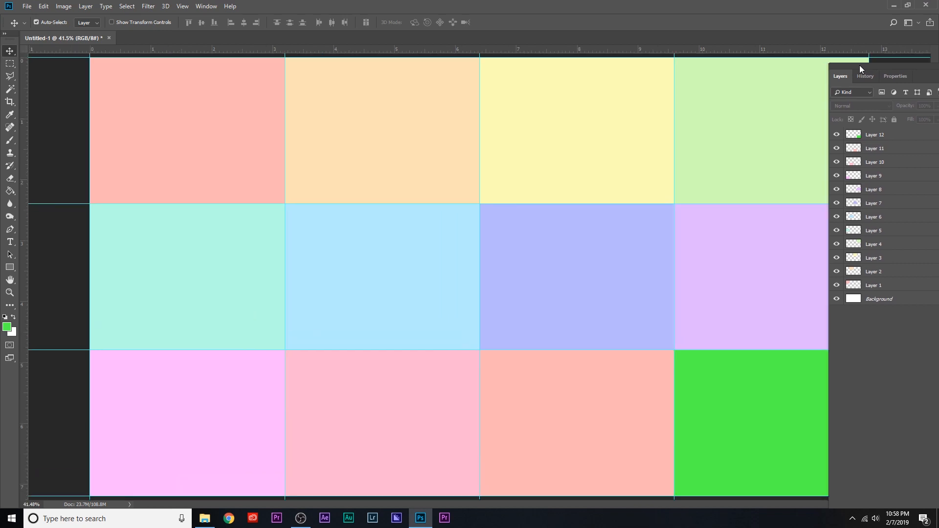
pyautogui.moveTo(882, 66); pyautogui.dragTo(784, 94)
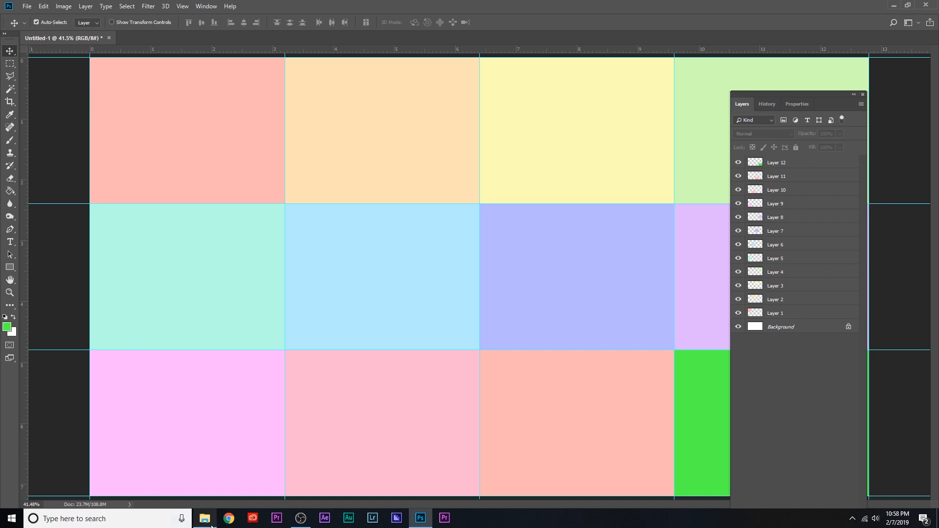
# Make Layer 12, the green bottom-right cell, the active layer and shift the Layers panel toward the canvas edge.
pyautogui.click(205, 518)
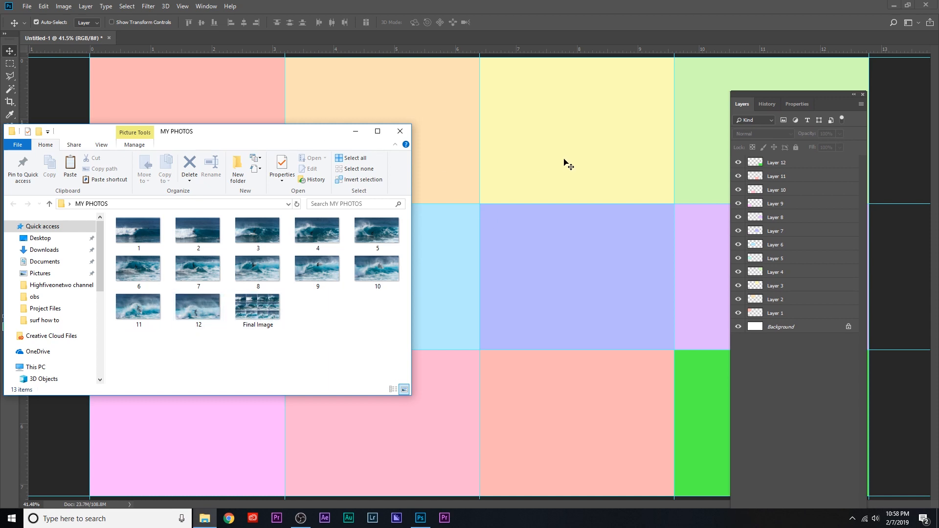
pyautogui.click(786, 167)
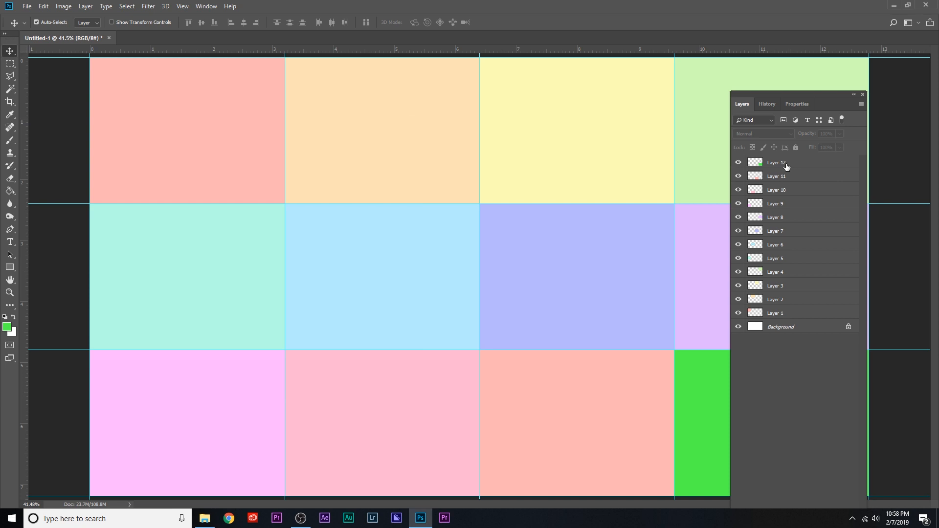
pyautogui.click(784, 167)
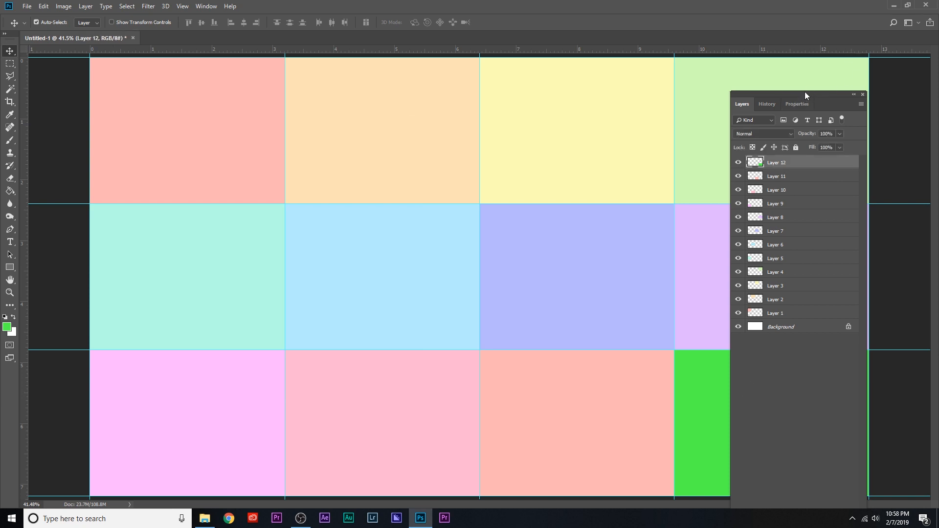
pyautogui.moveTo(812, 103); pyautogui.dragTo(875, 113)
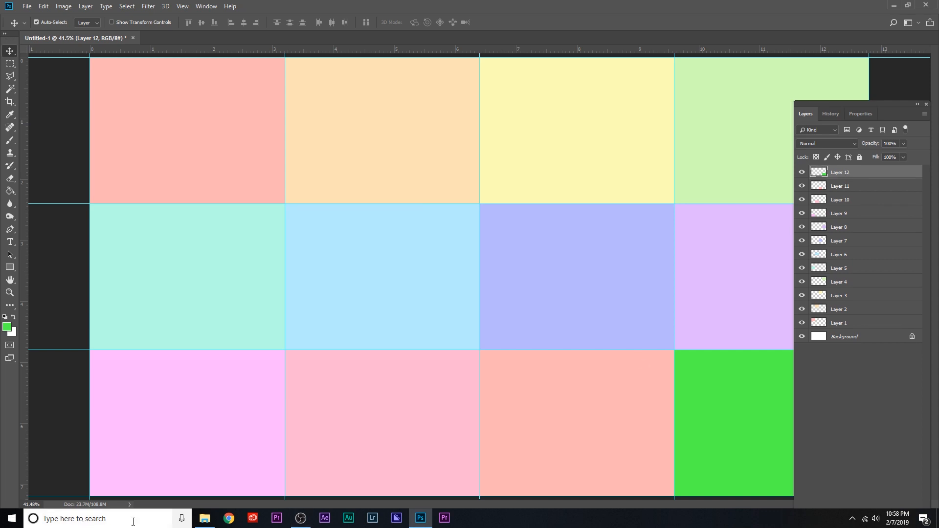
# Place photo 12 from the MY PHOTOS folder above Layer 12, with the surfer positioned over the green bottom-right cell.
pyautogui.click(205, 519)
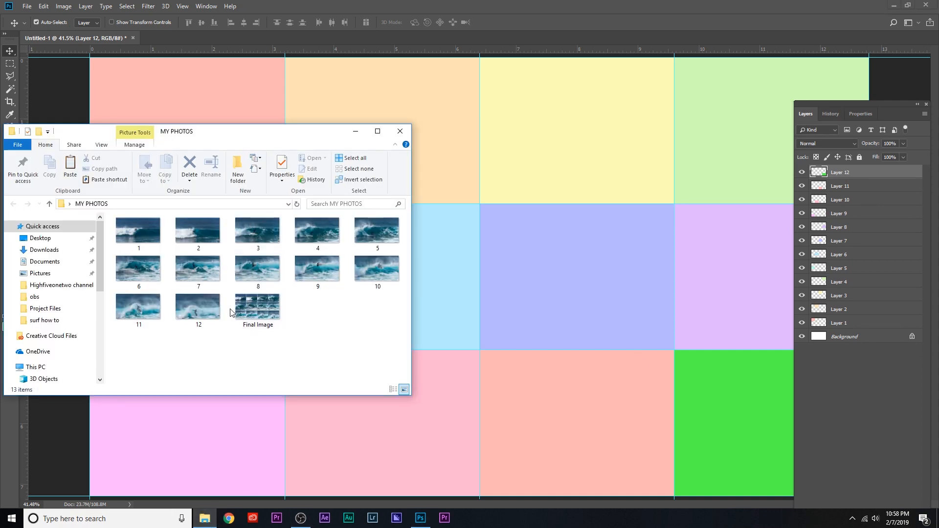
pyautogui.click(204, 307)
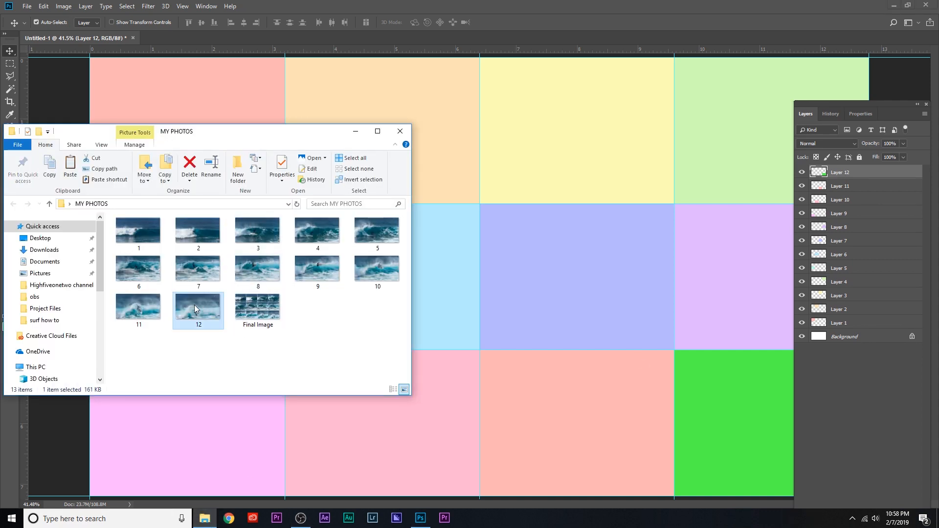
pyautogui.moveTo(194, 305); pyautogui.dragTo(732, 429)
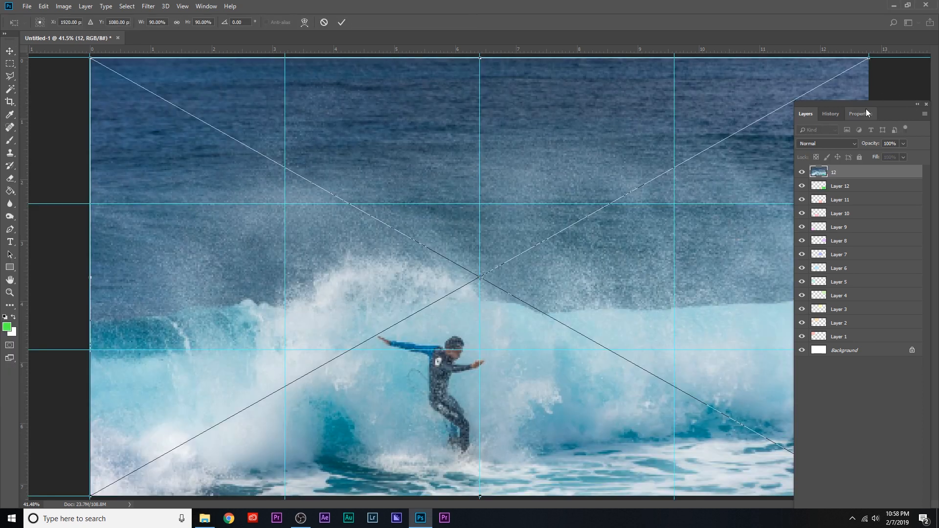
pyautogui.moveTo(862, 101); pyautogui.dragTo(894, 371)
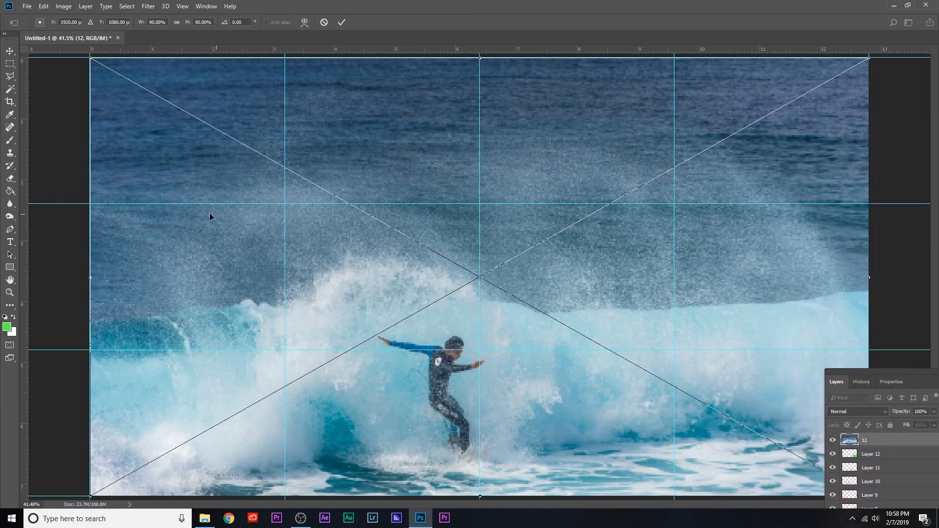
pyautogui.click(10, 52)
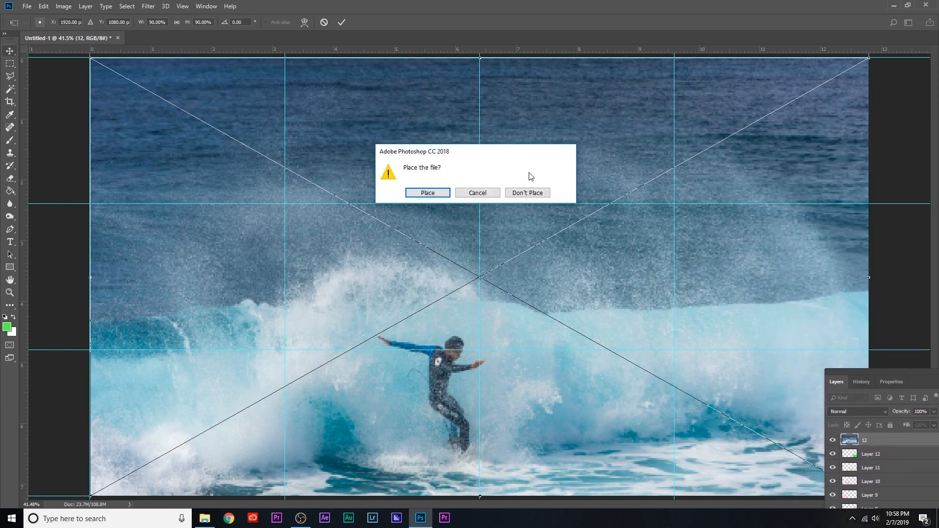
pyautogui.click(477, 193)
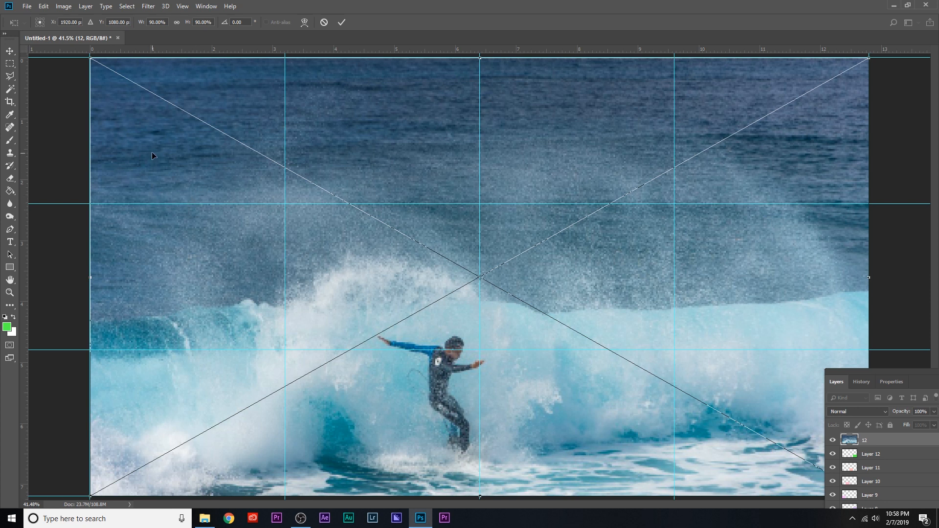
pyautogui.moveTo(160, 125); pyautogui.dragTo(473, 153)
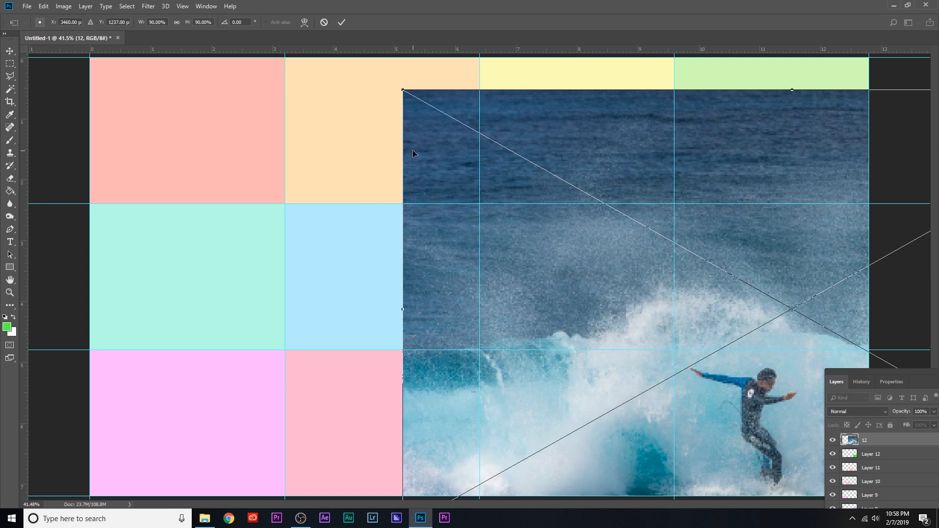
pyautogui.press('Return')
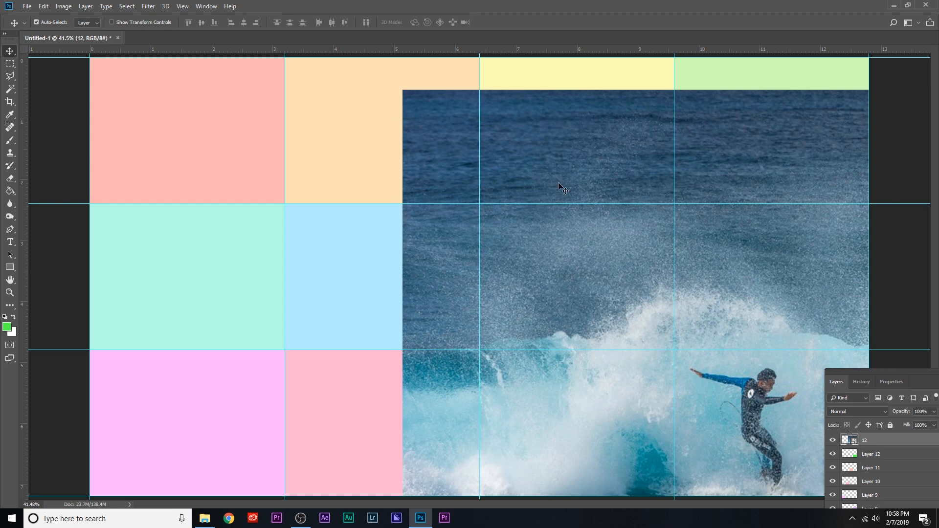
# Create a clipping mask that confines photo 12 to the bottom-right cell on Layer 12.
pyautogui.moveTo(897, 372); pyautogui.dragTo(722, 202)
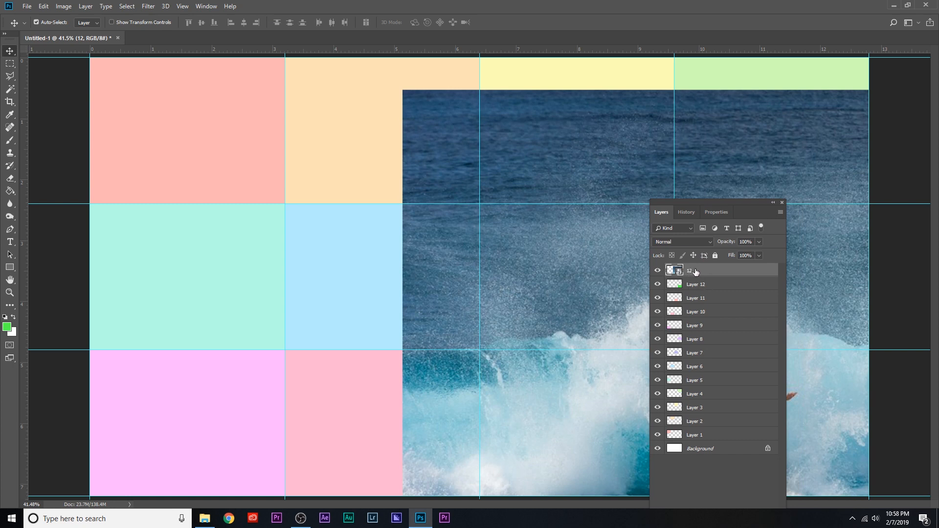
pyautogui.rightClick(696, 272)
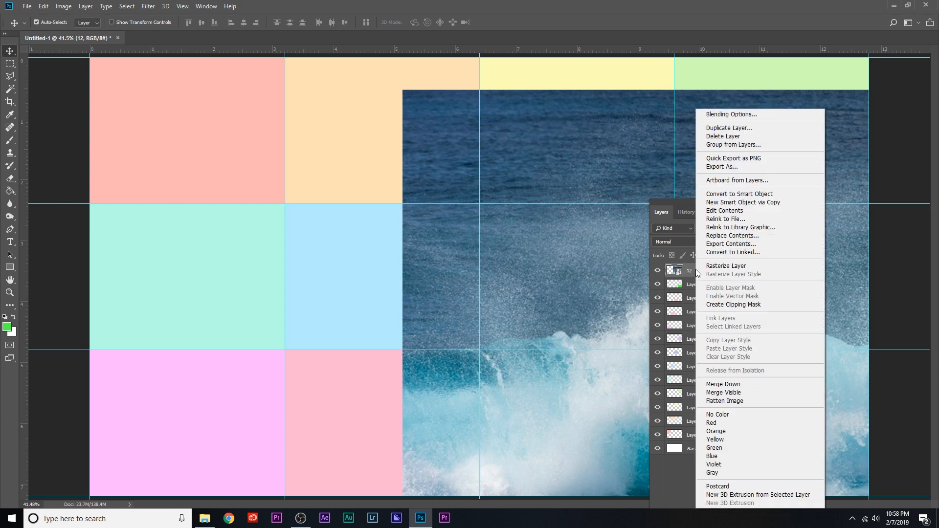
pyautogui.click(739, 305)
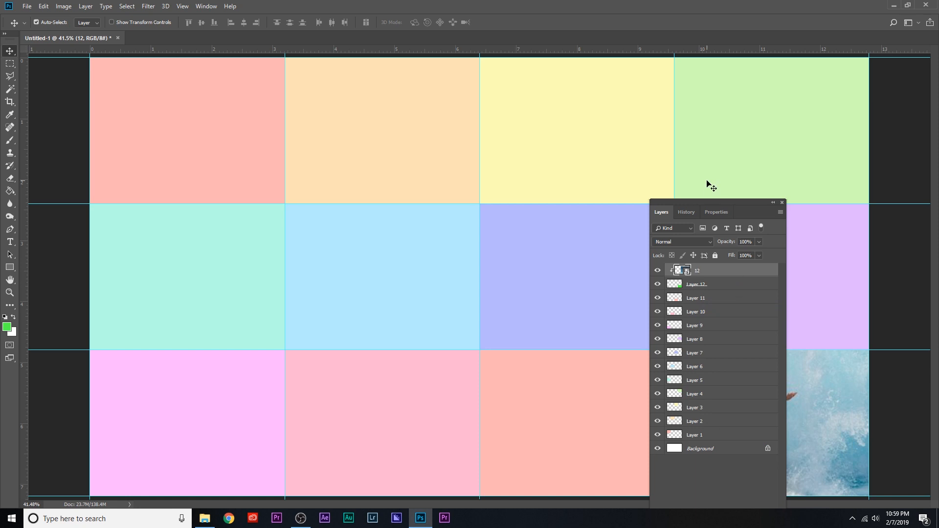
# Free-transform photo 12 down to about 30% of its size and move it over the bottom-right cell.
pyautogui.moveTo(715, 201); pyautogui.dragTo(66, 145)
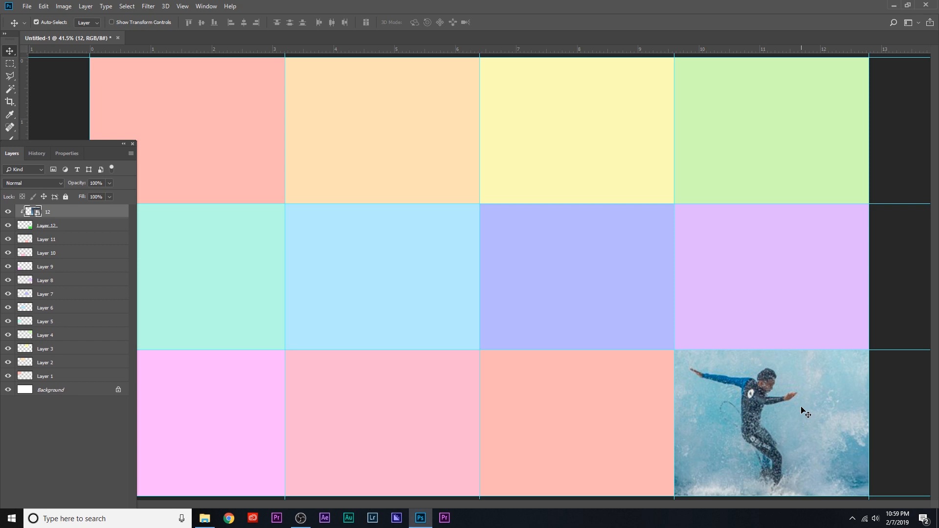
pyautogui.press('ctrl')
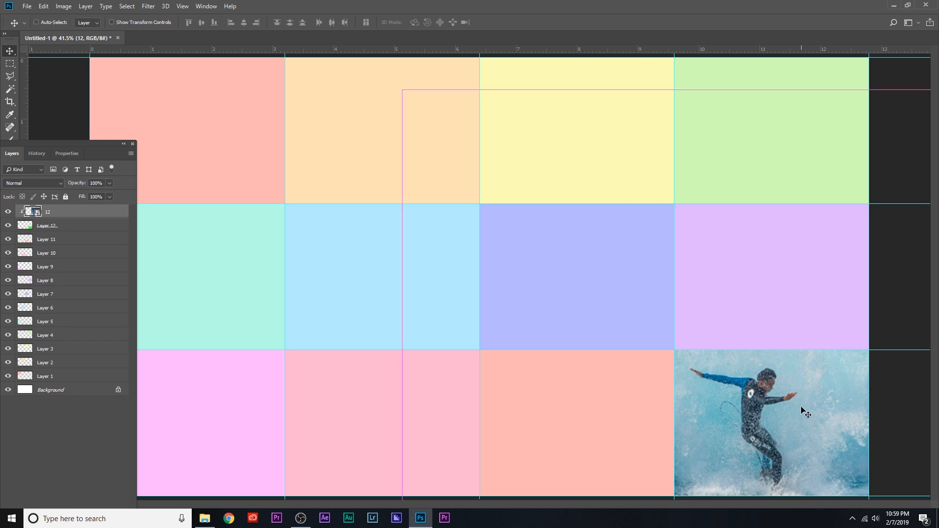
pyautogui.hotkey('ctrl', 't')
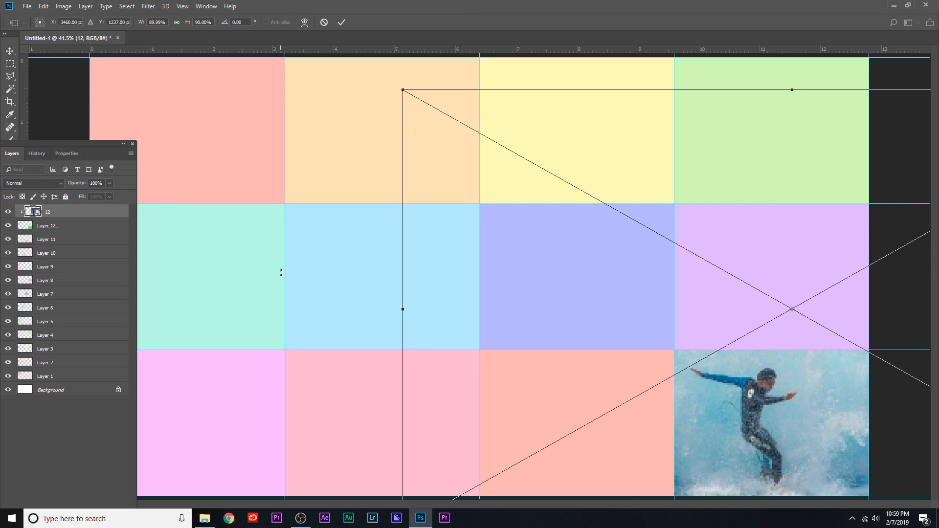
pyautogui.click(44, 8)
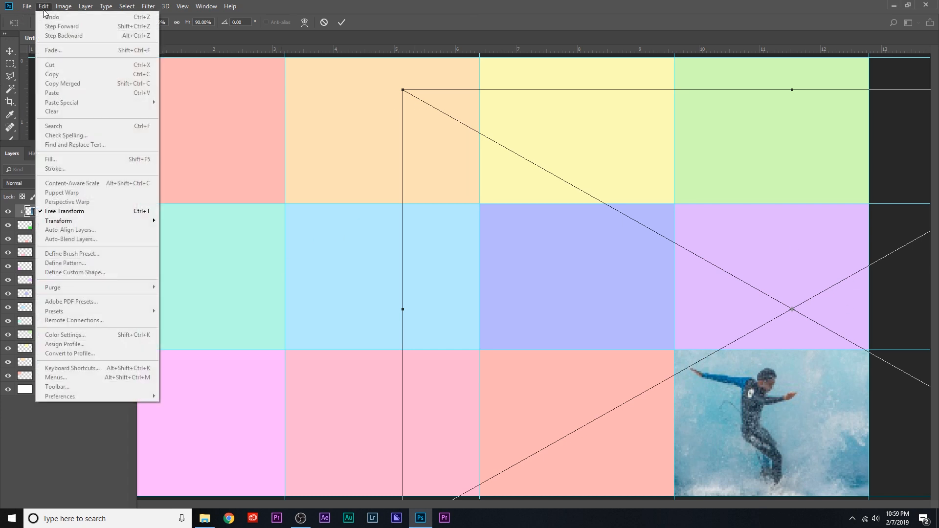
pyautogui.click(463, 10)
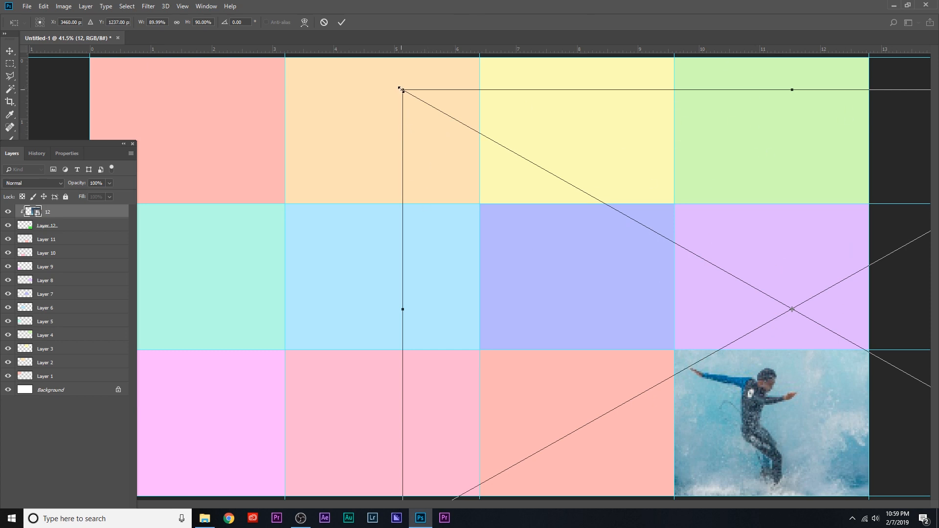
pyautogui.moveTo(400, 89); pyautogui.dragTo(653, 337)
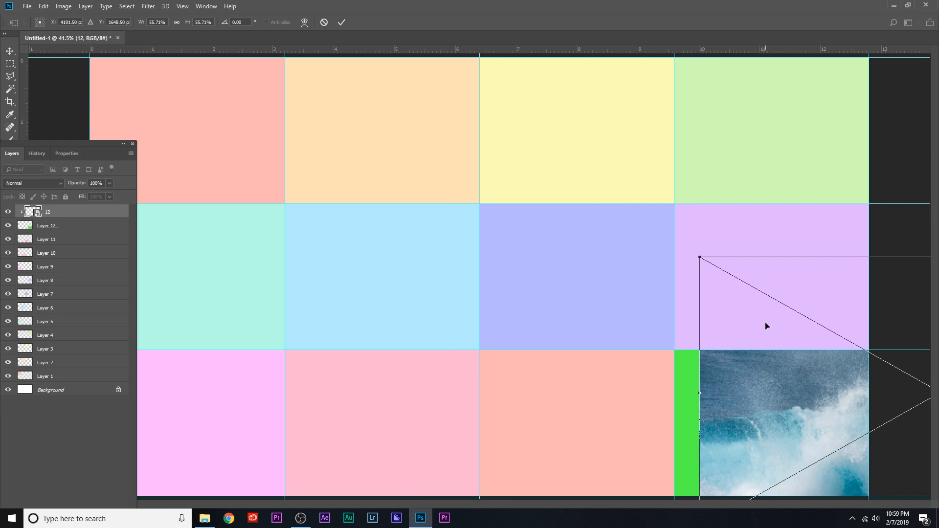
pyautogui.moveTo(766, 327); pyautogui.dragTo(506, 248)
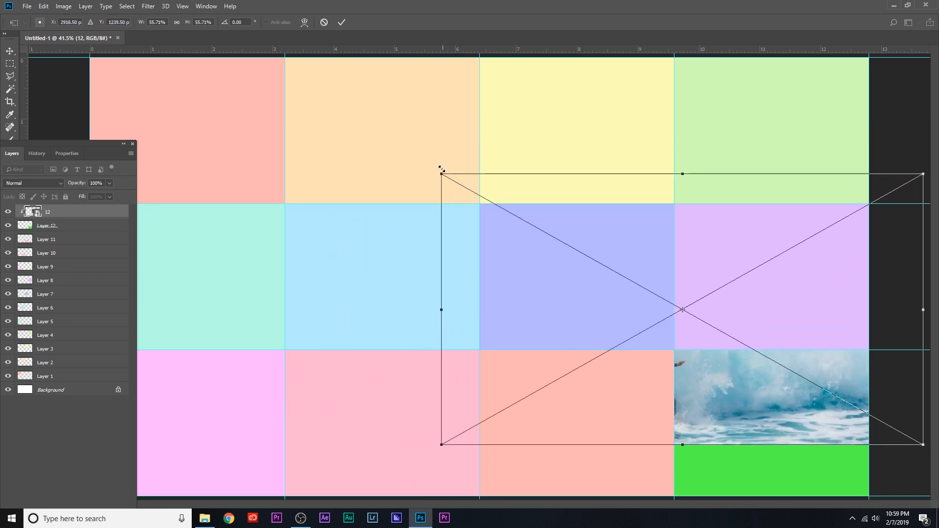
pyautogui.moveTo(442, 174); pyautogui.dragTo(598, 293)
pyautogui.moveTo(713, 308); pyautogui.dragTo(697, 326)
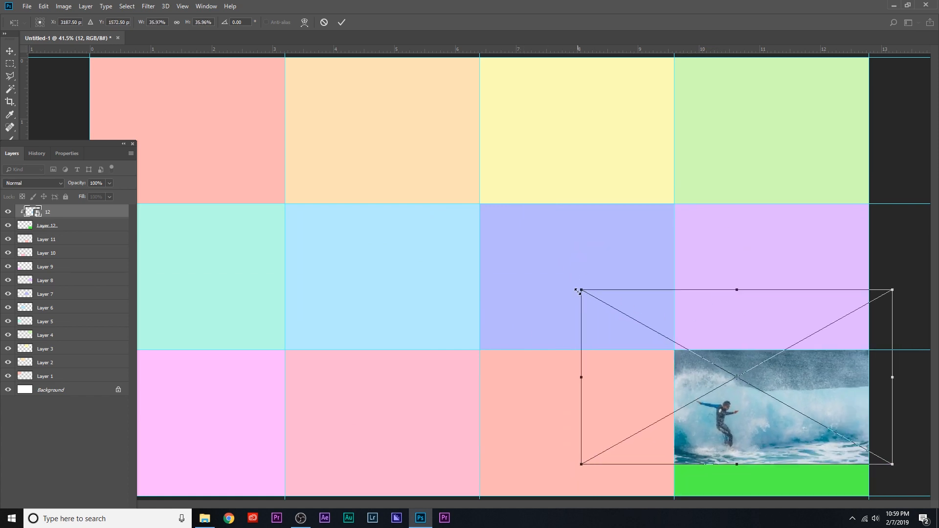
pyautogui.moveTo(578, 290); pyautogui.dragTo(631, 318)
pyautogui.moveTo(699, 332); pyautogui.dragTo(709, 354)
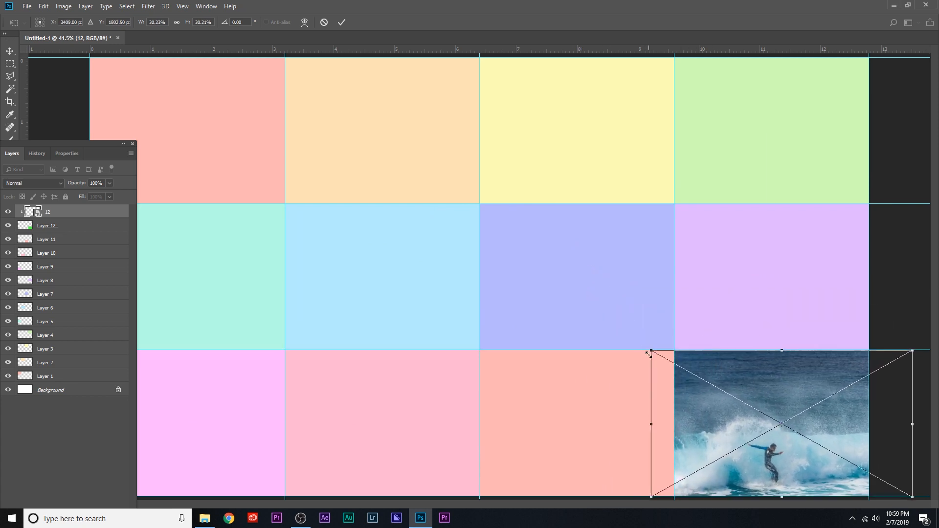
# Fine-tune photo 12's scale to about 30.4% and its position so it fully covers the bottom-right cell, and apply the transform.
pyautogui.moveTo(651, 350); pyautogui.dragTo(646, 347)
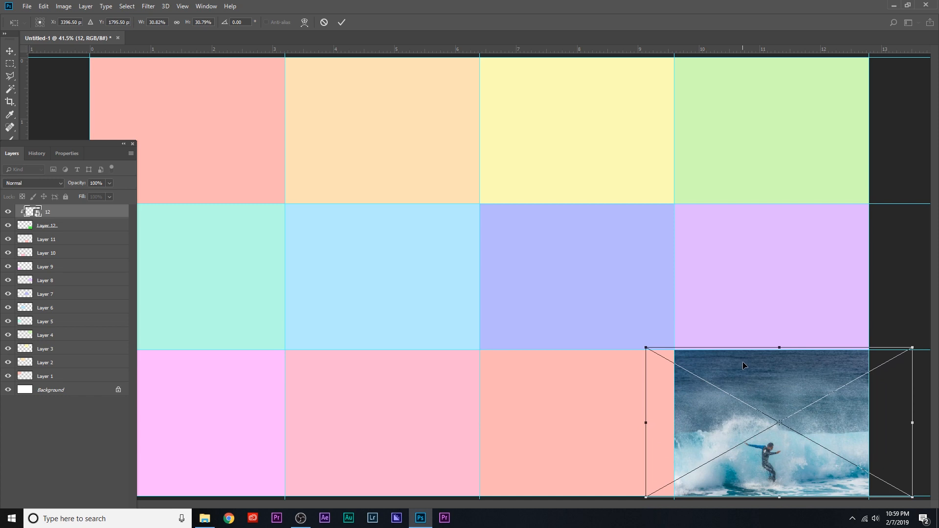
pyautogui.moveTo(743, 365); pyautogui.dragTo(746, 365)
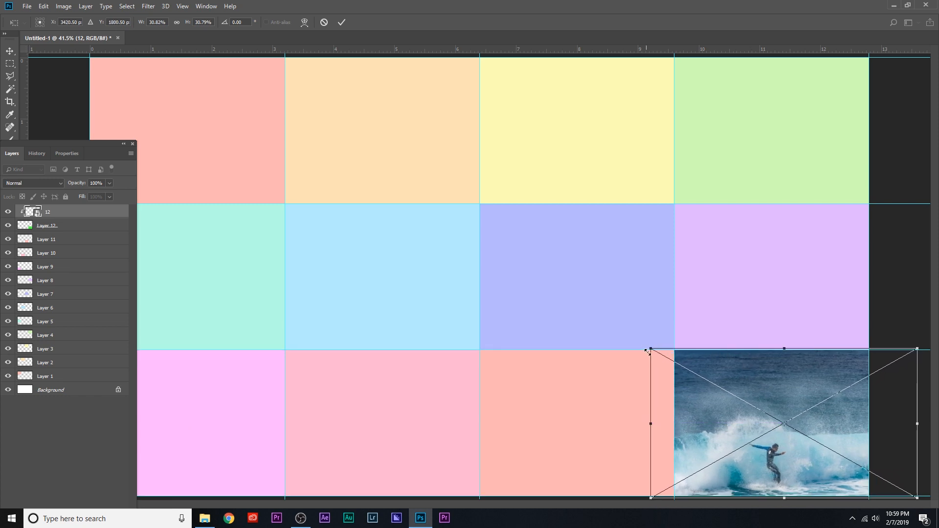
pyautogui.moveTo(647, 350); pyautogui.dragTo(643, 347)
pyautogui.moveTo(752, 363); pyautogui.dragTo(752, 363)
pyautogui.moveTo(647, 344); pyautogui.dragTo(655, 349)
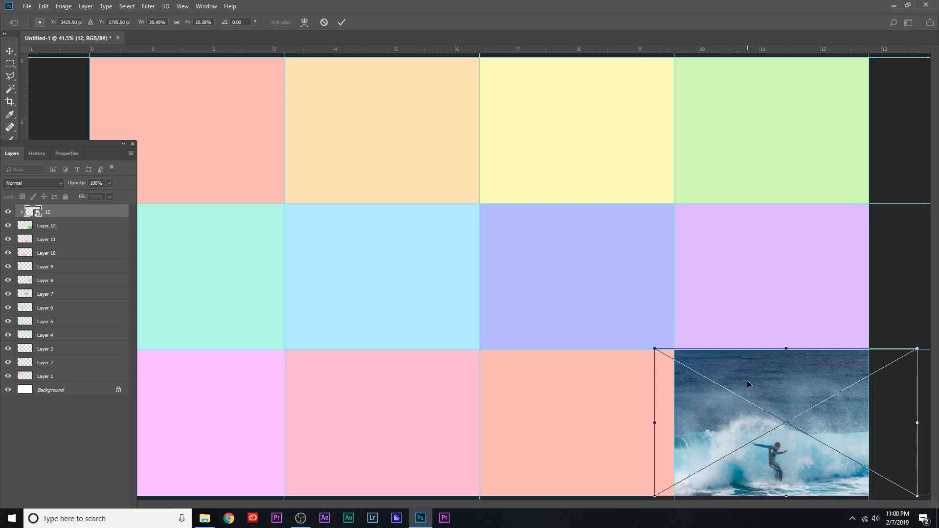
pyautogui.press('Return')
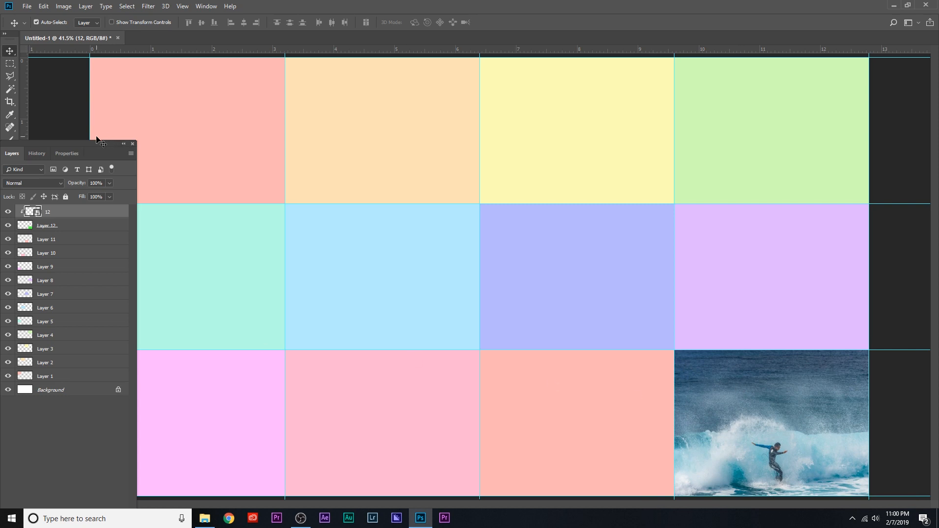
# Place photo 11 from the MY PHOTOS folder directly above Layer 11, with the surfer positioned over the third bottom-row cell.
pyautogui.moveTo(93, 142); pyautogui.dragTo(819, 154)
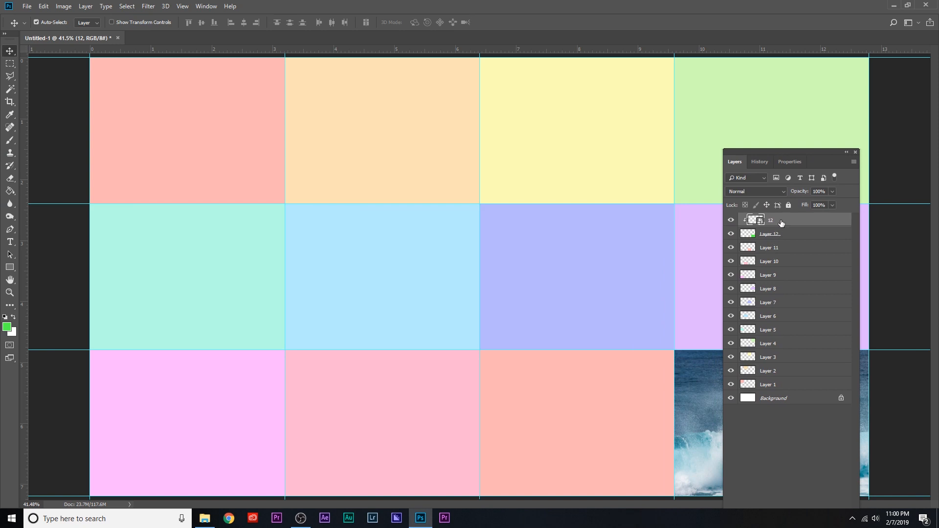
pyautogui.click(781, 254)
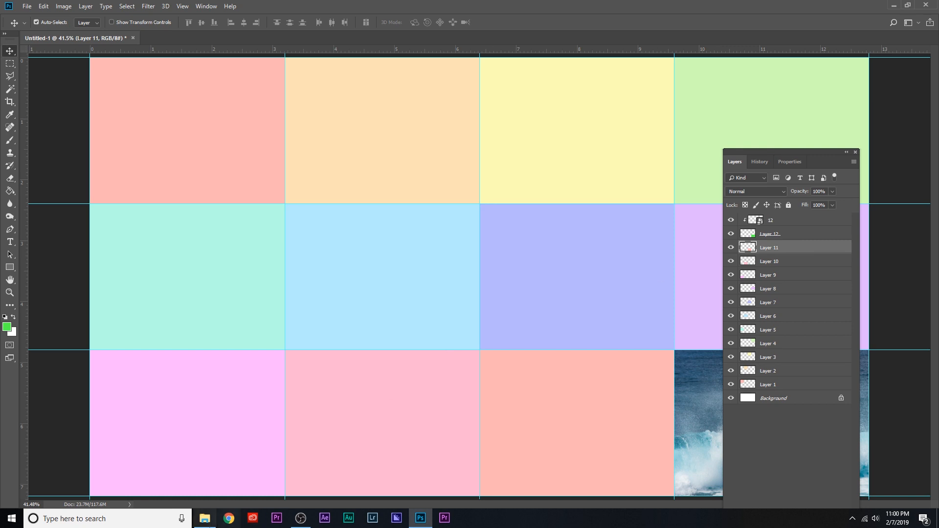
pyautogui.click(210, 520)
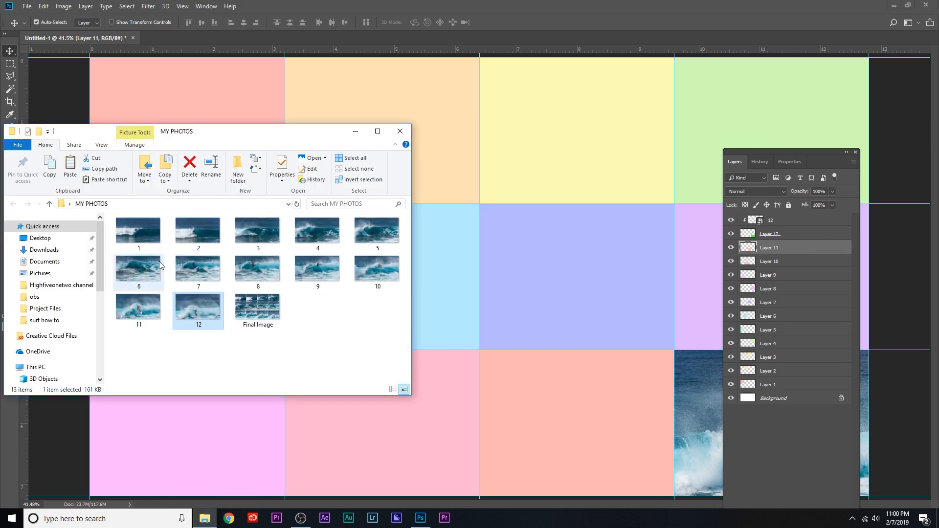
pyautogui.click(142, 309)
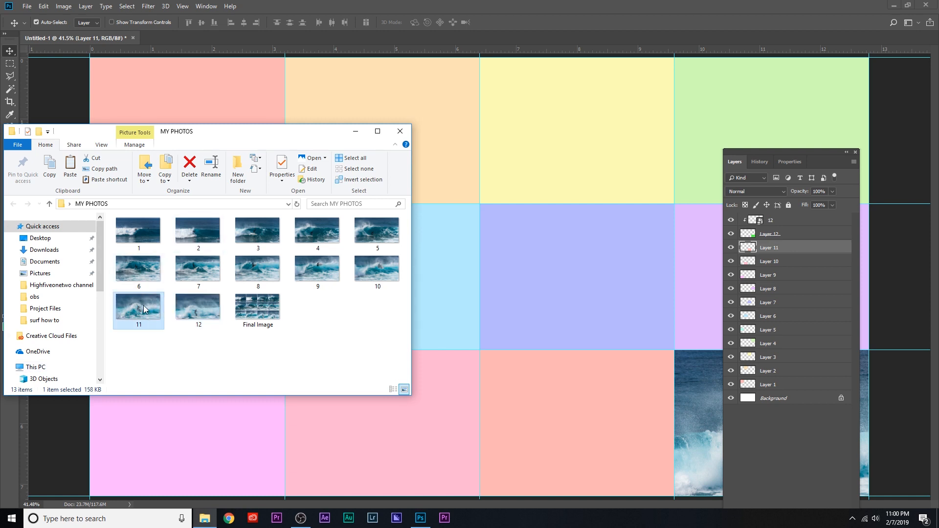
pyautogui.moveTo(509, 419); pyautogui.dragTo(576, 430)
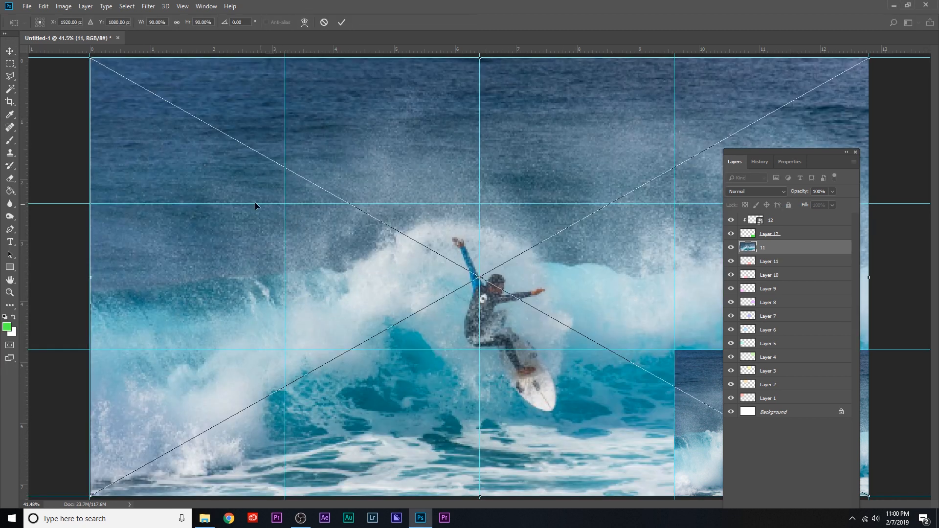
pyautogui.moveTo(164, 145); pyautogui.dragTo(249, 241)
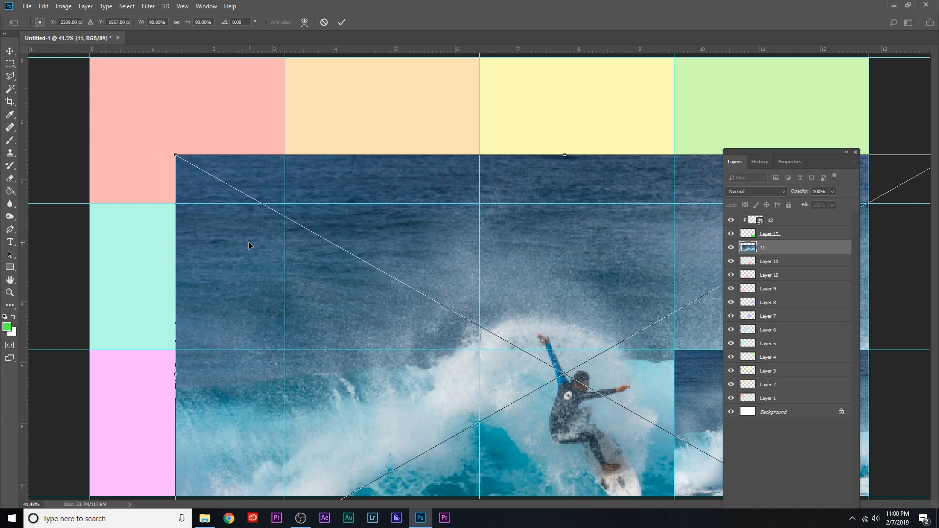
pyautogui.press('Return')
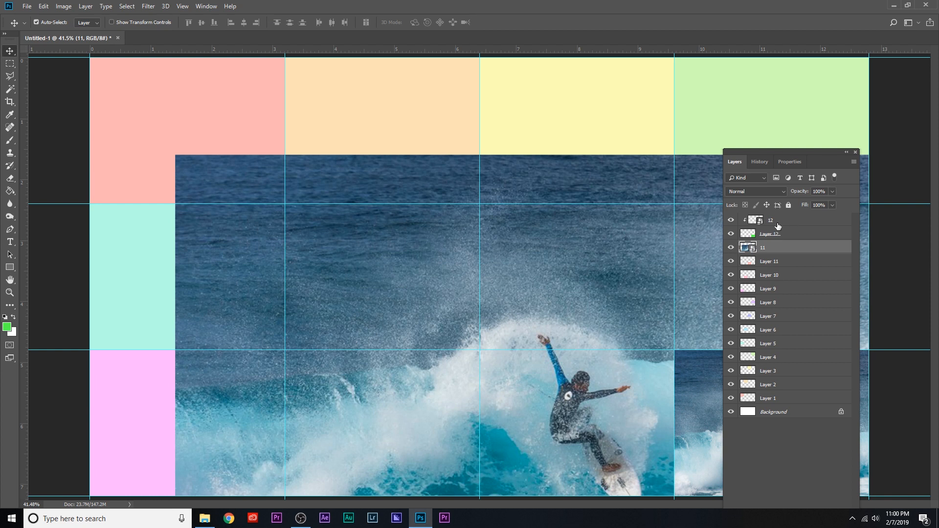
# Create a clipping mask that confines photo 11 to the third bottom-row cell on Layer 11.
pyautogui.rightClick(769, 251)
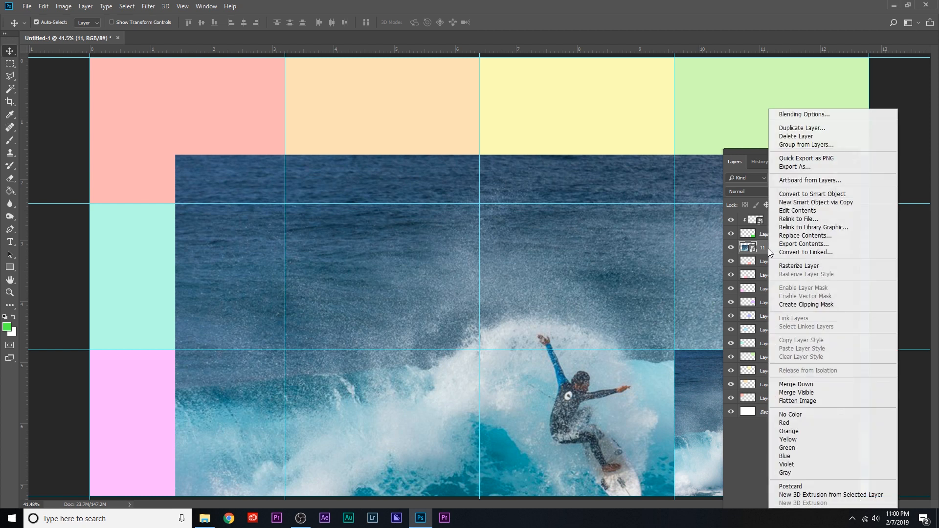
pyautogui.click(818, 304)
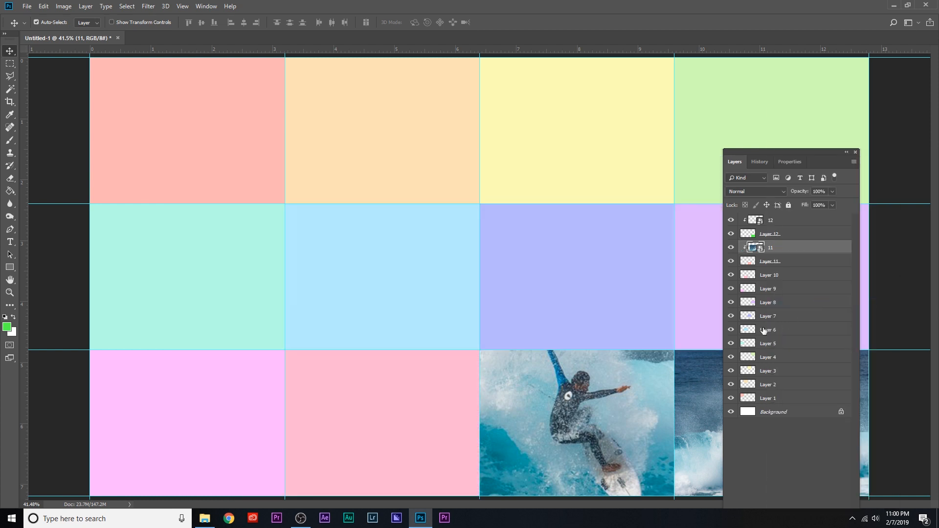
pyautogui.moveTo(762, 151); pyautogui.dragTo(858, 129)
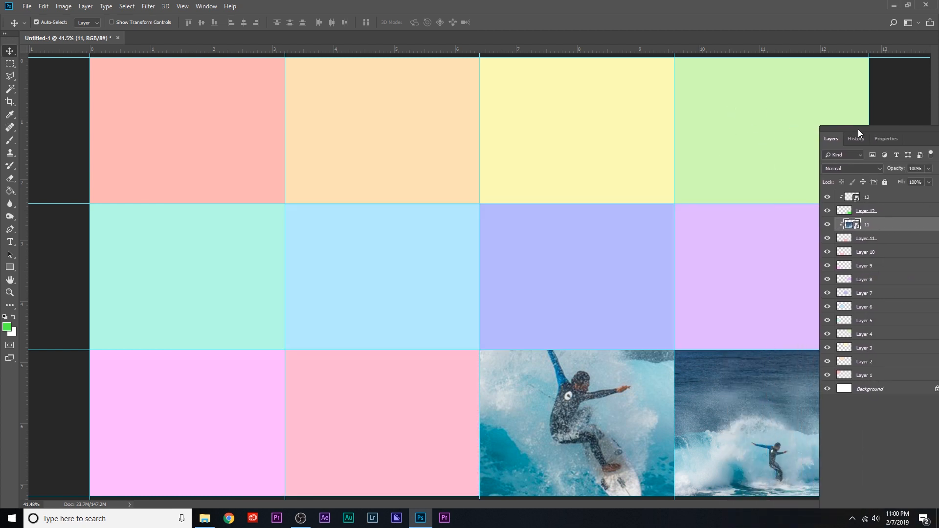
# Free-transform photo 11 down to about 28% of its size and move it over the third bottom-row cell.
pyautogui.click(44, 5)
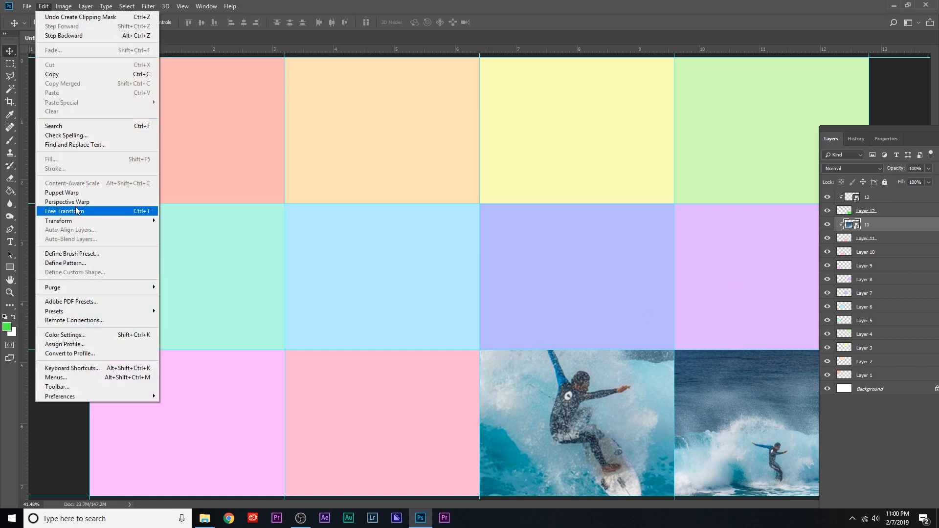
pyautogui.click(545, 22)
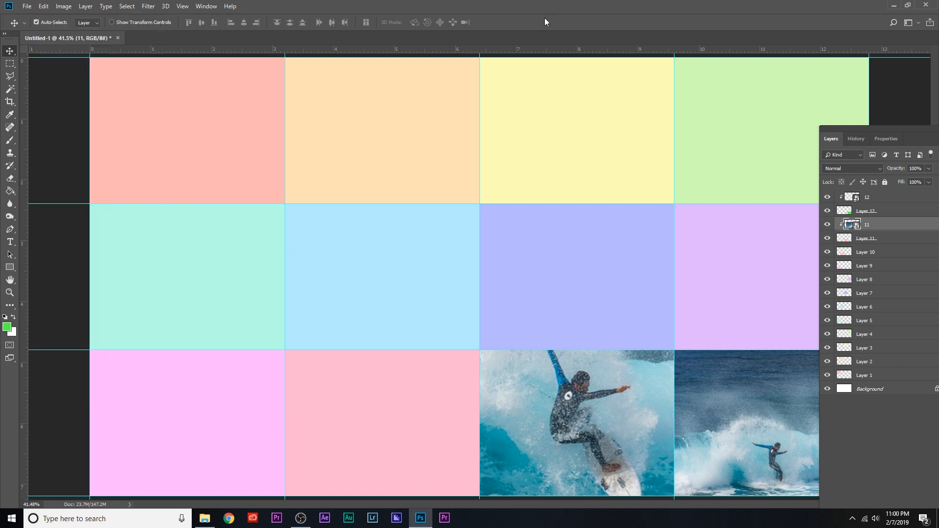
pyautogui.hotkey('ctrl', 't')
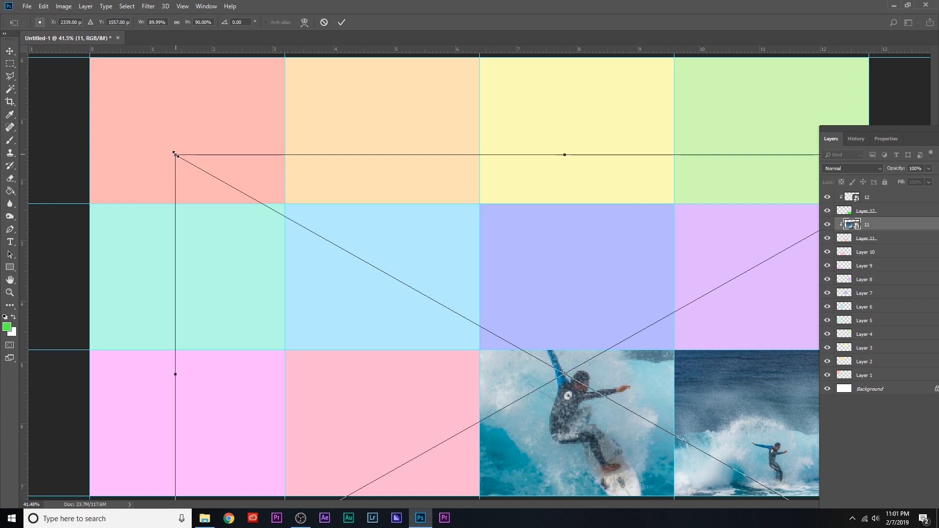
pyautogui.moveTo(175, 155); pyautogui.dragTo(492, 334)
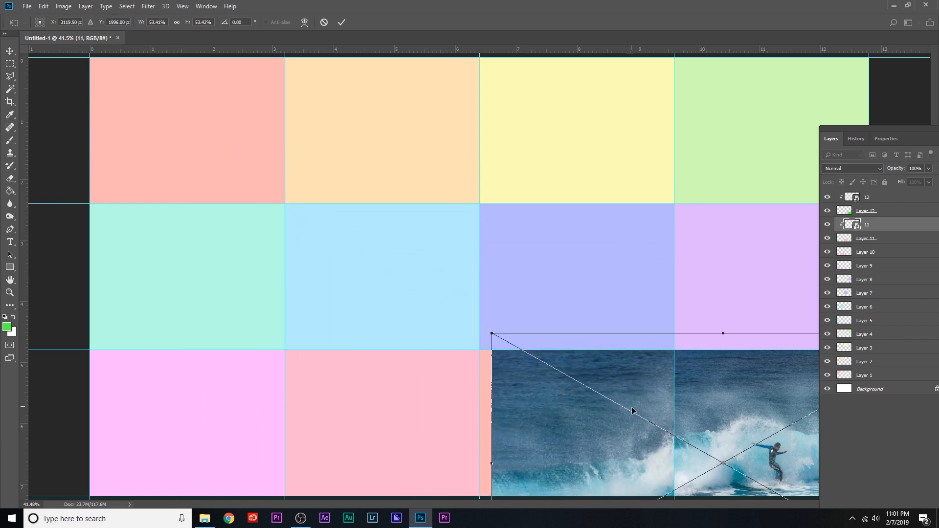
pyautogui.moveTo(642, 398); pyautogui.dragTo(342, 196)
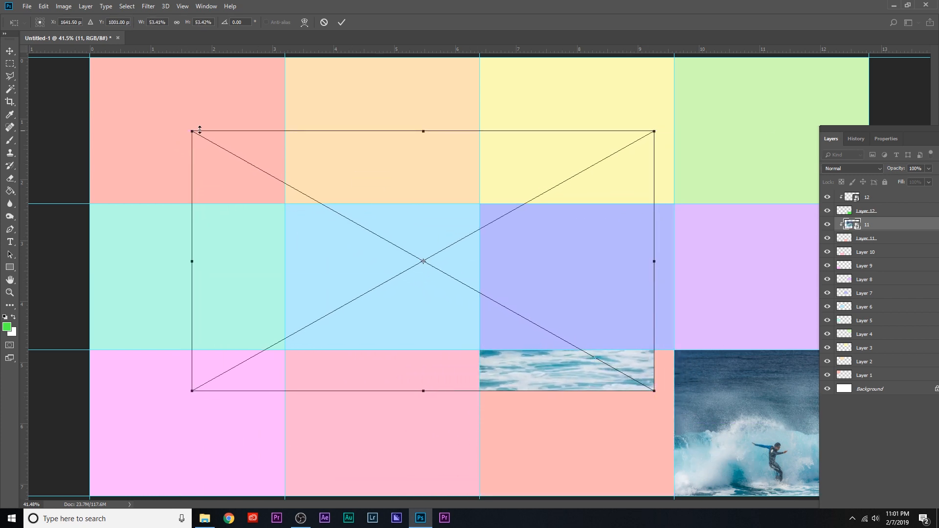
pyautogui.moveTo(192, 130); pyautogui.dragTo(372, 230)
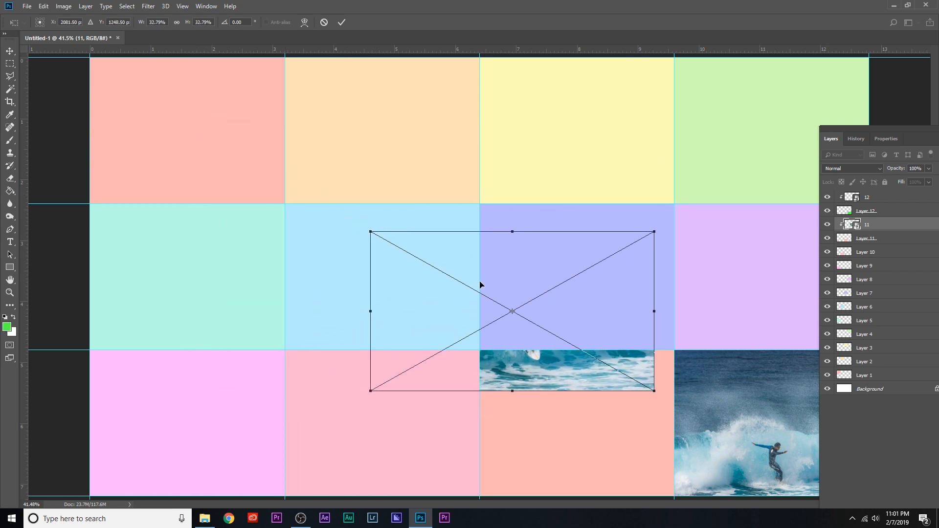
pyautogui.moveTo(481, 283); pyautogui.dragTo(516, 363)
pyautogui.moveTo(411, 306); pyautogui.dragTo(450, 329)
pyautogui.moveTo(568, 380); pyautogui.dragTo(574, 400)
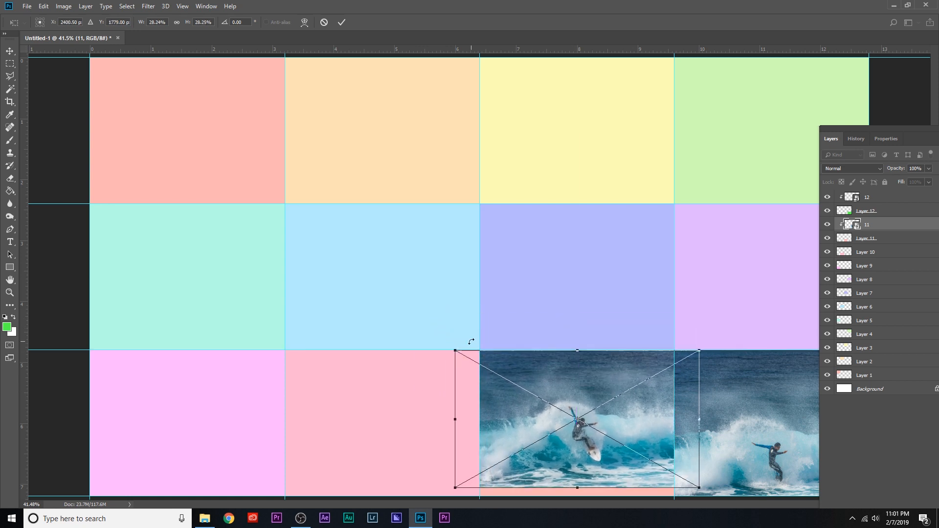
# Fine-tune photo 11's scale to about 30.4% and its position so it fully covers the third bottom-row cell.
pyautogui.moveTo(454, 351); pyautogui.dragTo(434, 339)
pyautogui.moveTo(537, 369)
pyautogui.mouseDown()
pyautogui.moveTo(547, 384)
pyautogui.moveTo(540, 374)
pyautogui.mouseUp()
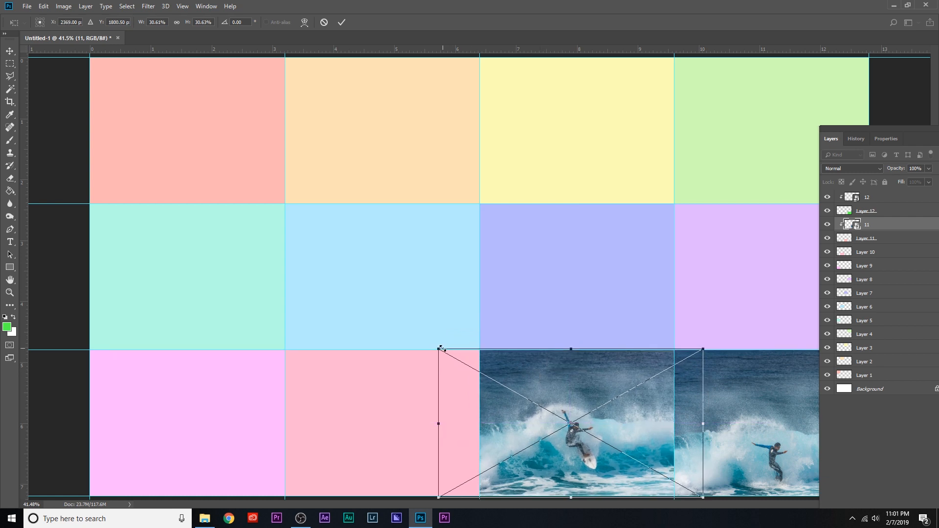
pyautogui.moveTo(439, 349); pyautogui.dragTo(437, 344)
pyautogui.moveTo(519, 373); pyautogui.dragTo(522, 376)
pyautogui.moveTo(444, 350); pyautogui.dragTo(496, 367)
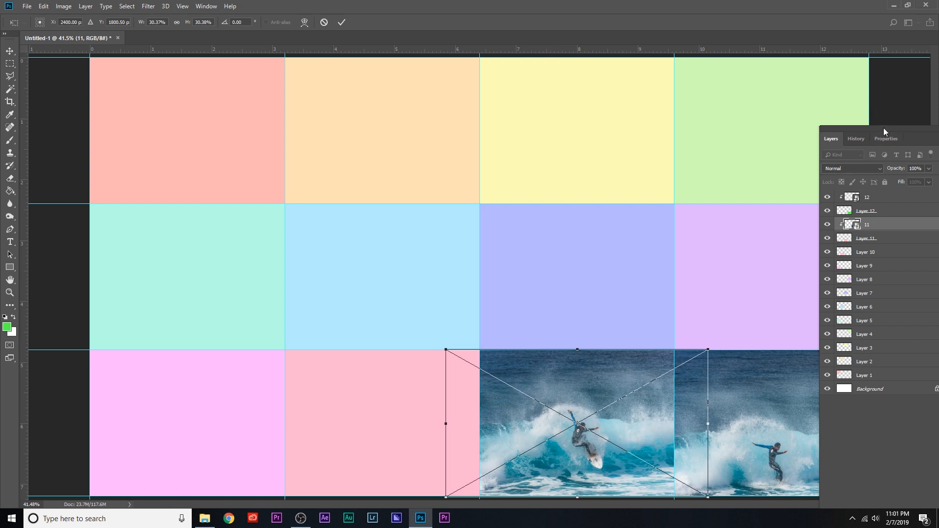
# Shorten the Layers panel and move it clear of the bottom-row photos, and apply photo 11's transform.
pyautogui.moveTo(884, 127); pyautogui.dragTo(691, 30)
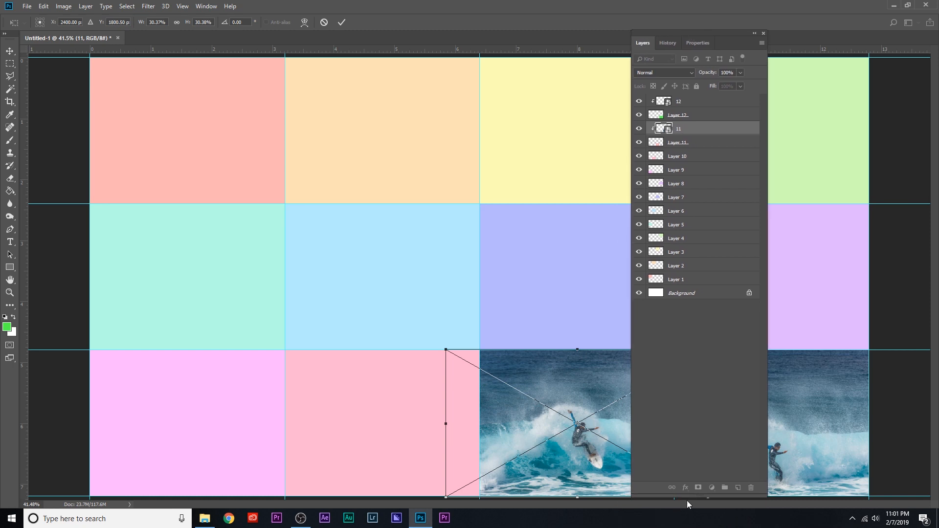
pyautogui.moveTo(689, 498); pyautogui.dragTo(690, 392)
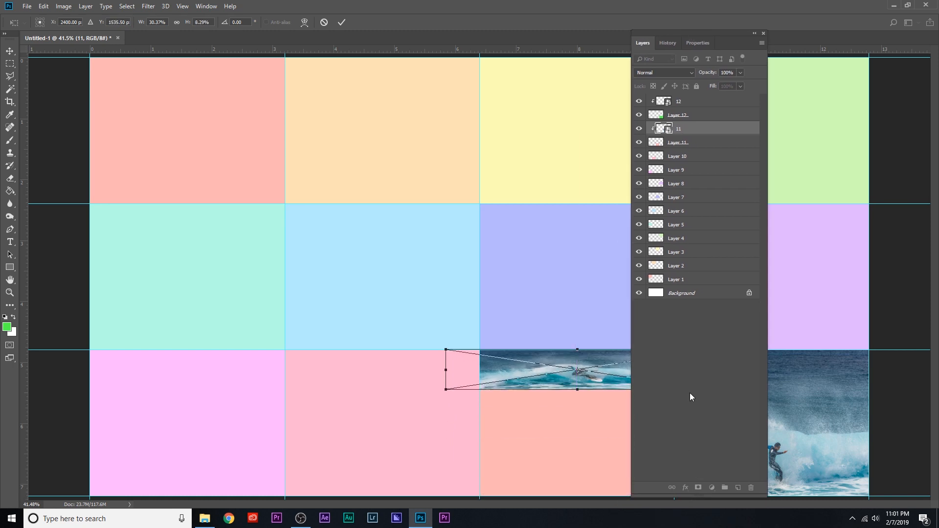
pyautogui.hotkey('ctrl', 'z')
pyautogui.moveTo(689, 498); pyautogui.dragTo(689, 318)
pyautogui.moveTo(700, 32); pyautogui.dragTo(845, 66)
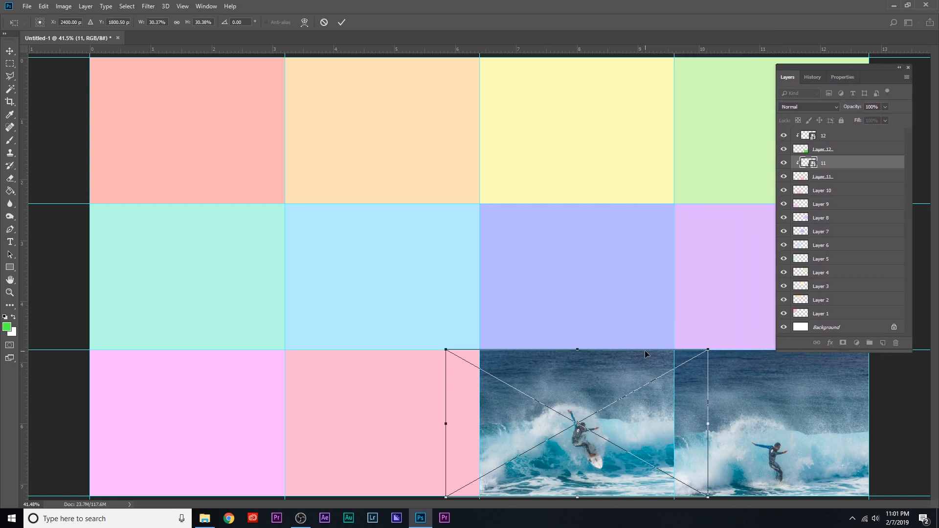
pyautogui.press('Return')
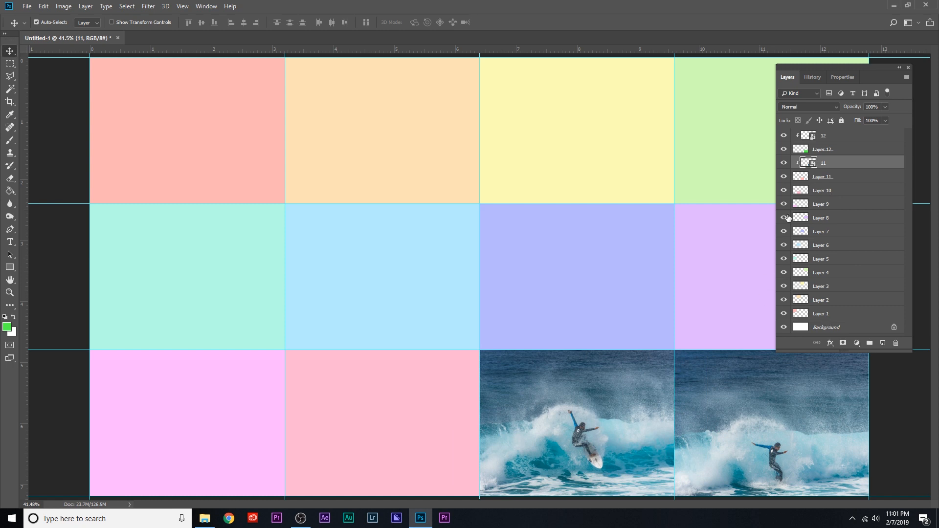
# Step back in the document history to the placement of photo 11, and return to the latest Free Transform state.
pyautogui.click(811, 78)
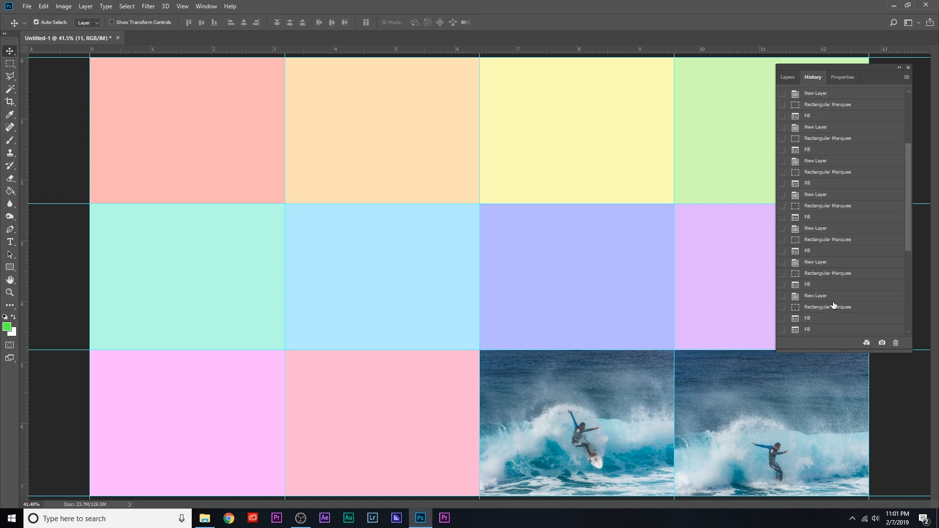
pyautogui.moveTo(904, 245); pyautogui.dragTo(919, 332)
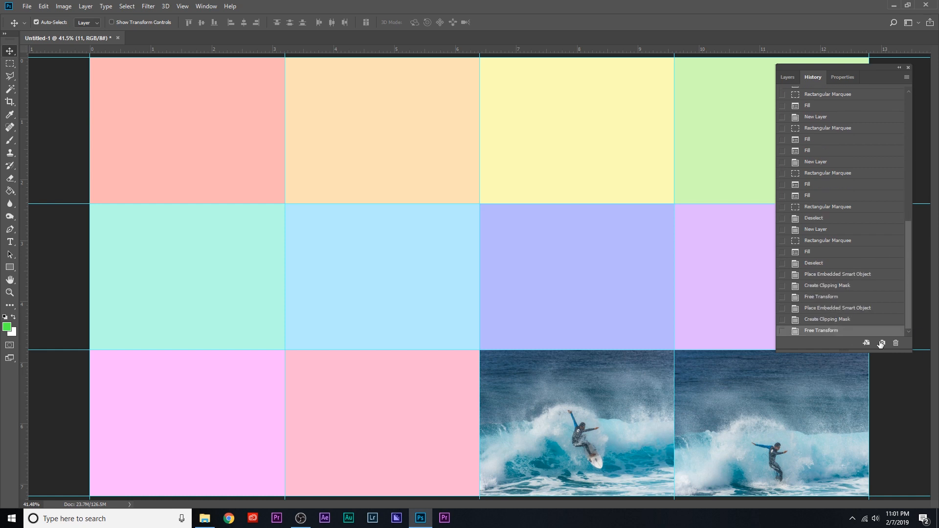
pyautogui.click(837, 307)
pyautogui.click(835, 297)
pyautogui.click(833, 308)
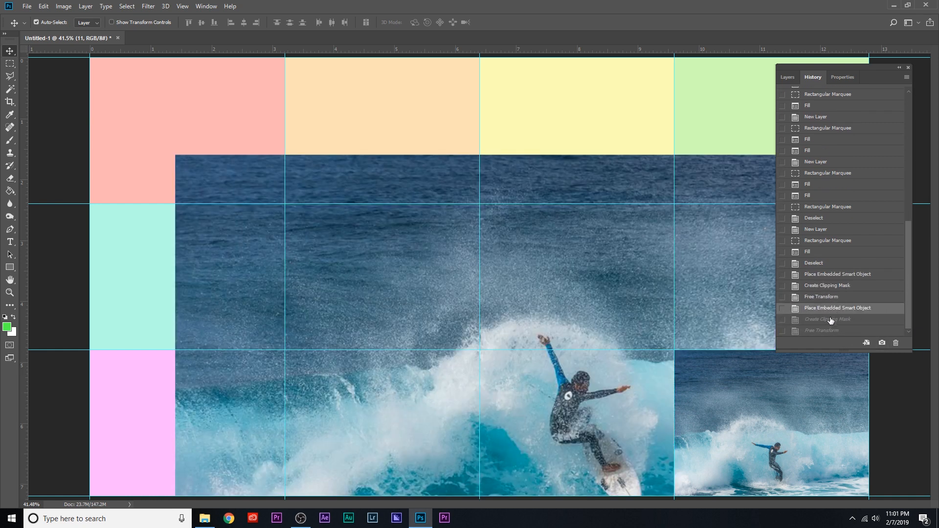
pyautogui.click(832, 330)
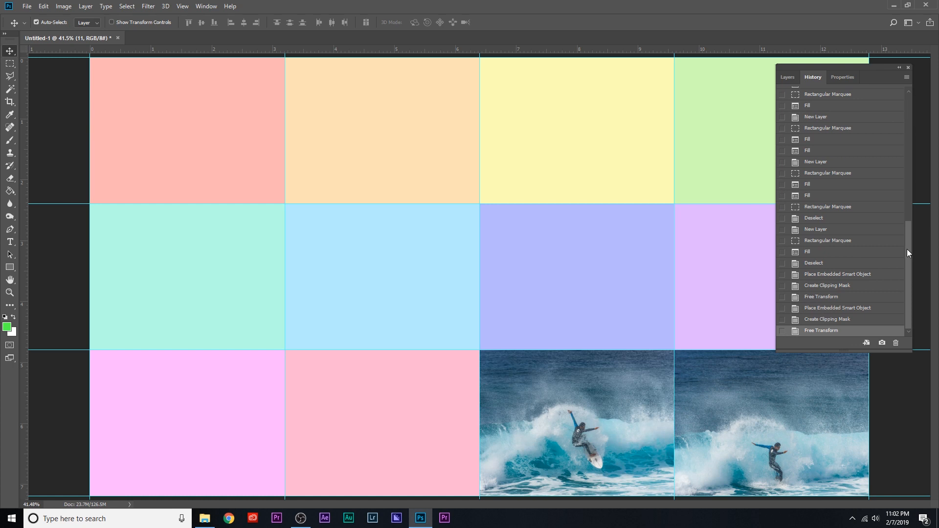
pyautogui.moveTo(907, 248); pyautogui.dragTo(900, 365)
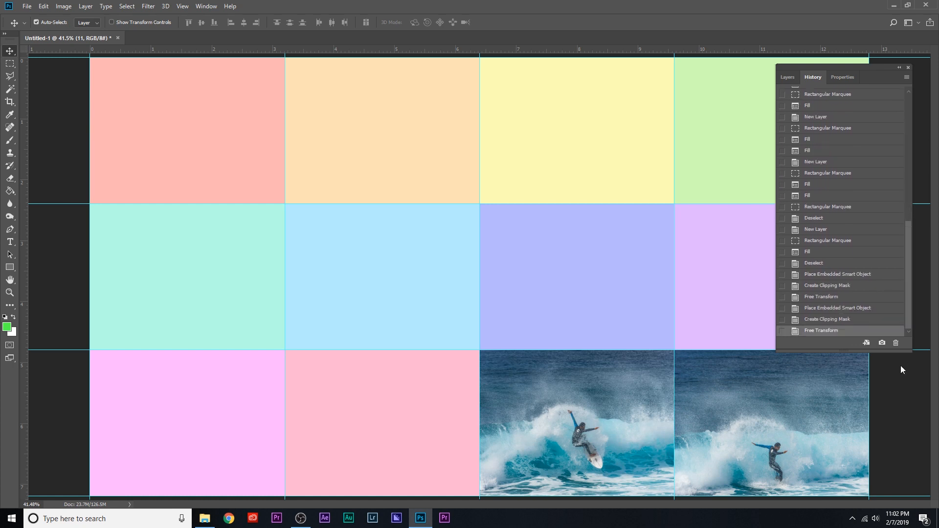
pyautogui.click(783, 78)
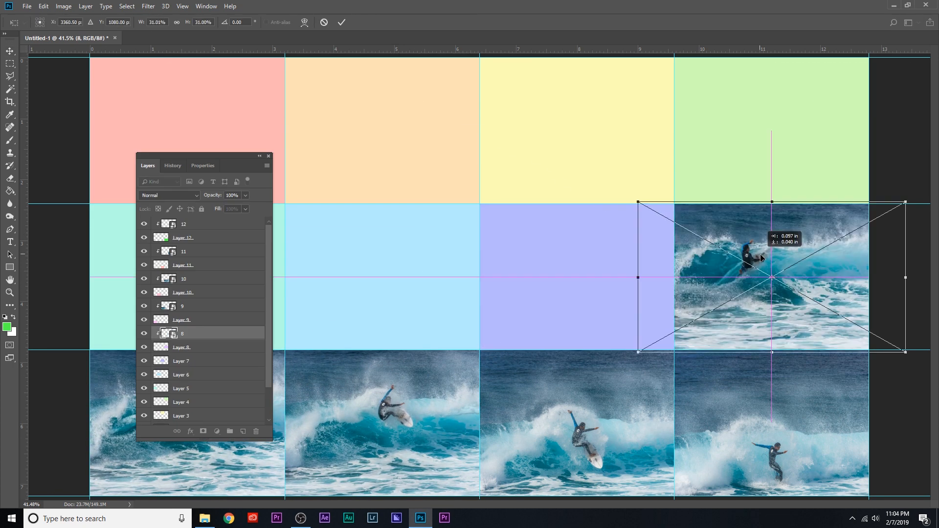
pyautogui.rightClick(183, 389)
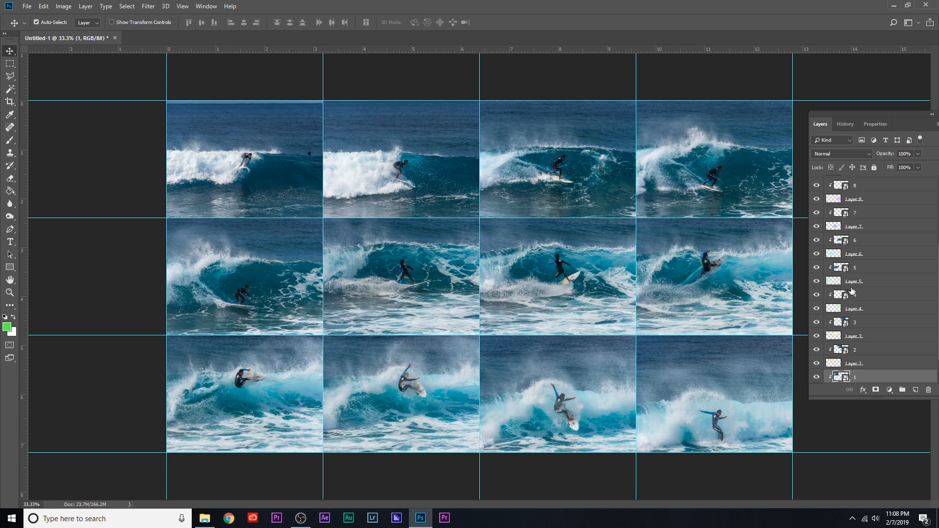
# Add a new empty layer in Normal mode directly above photo 12 at the top of the layer stack.
pyautogui.scroll(4, 875, 291)
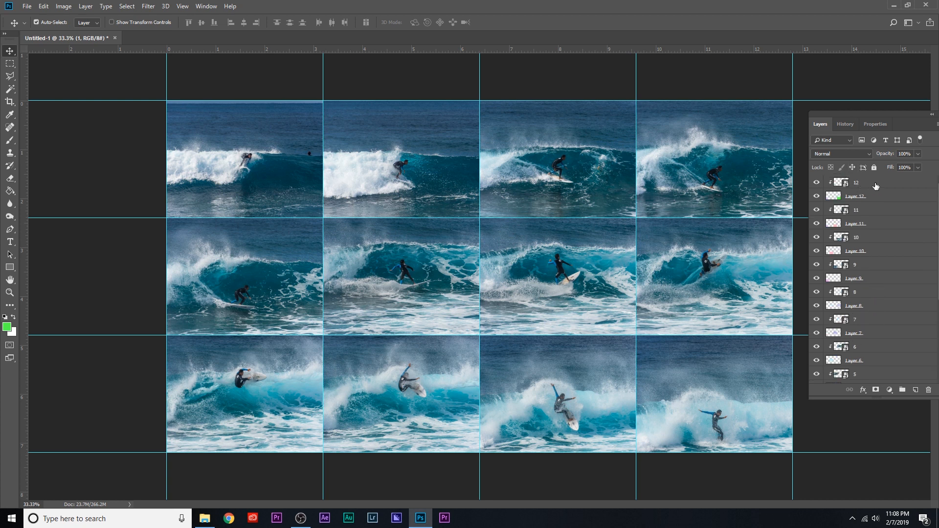
pyautogui.click(891, 185)
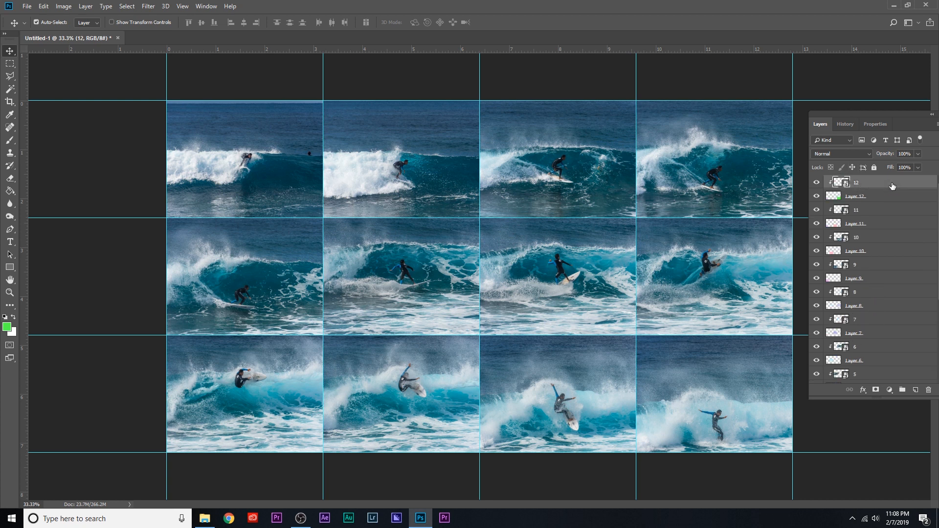
pyautogui.moveTo(874, 115); pyautogui.dragTo(813, 110)
pyautogui.click(879, 120)
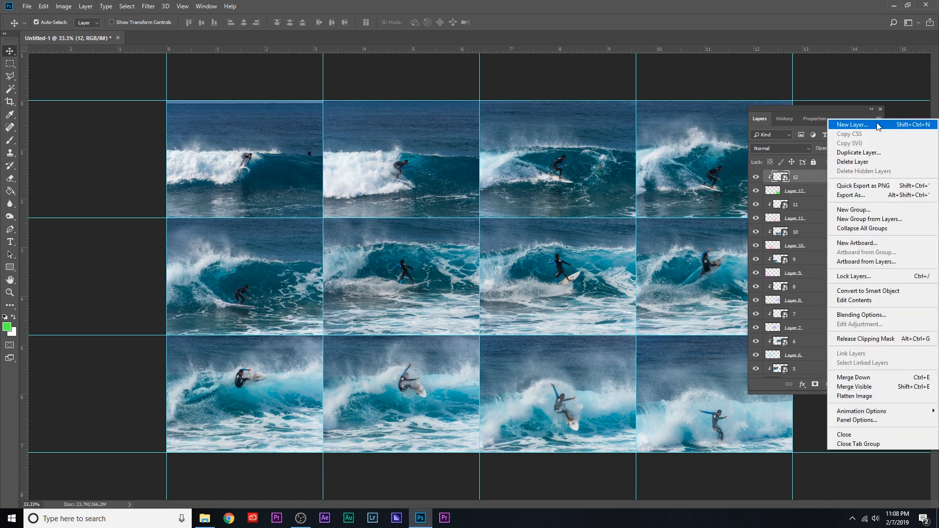
pyautogui.click(878, 126)
pyautogui.click(692, 102)
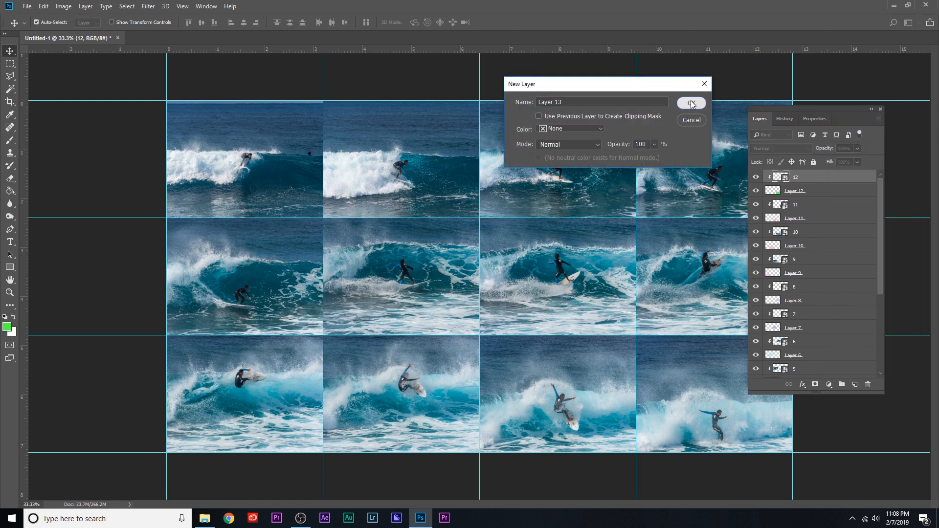
pyautogui.moveTo(792, 112); pyautogui.dragTo(858, 115)
# Select the entire canvas with the Rectangular Marquee and stroke it with a 20 px white border located inside.
pyautogui.press('m')
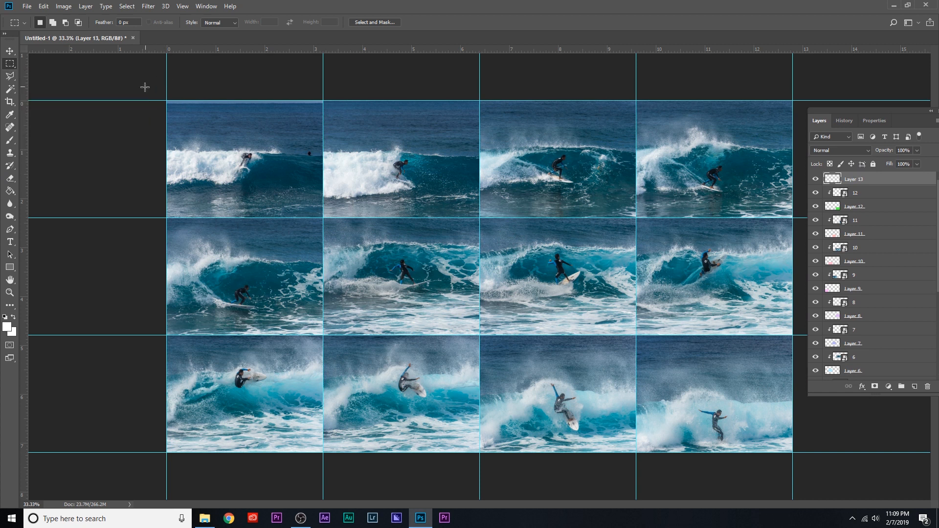
pyautogui.moveTo(167, 101); pyautogui.dragTo(832, 481)
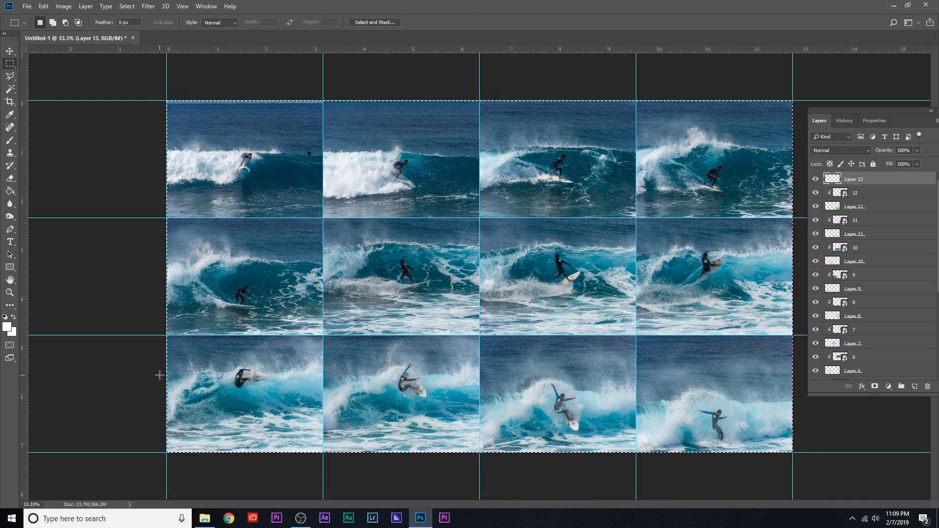
pyautogui.rightClick(278, 186)
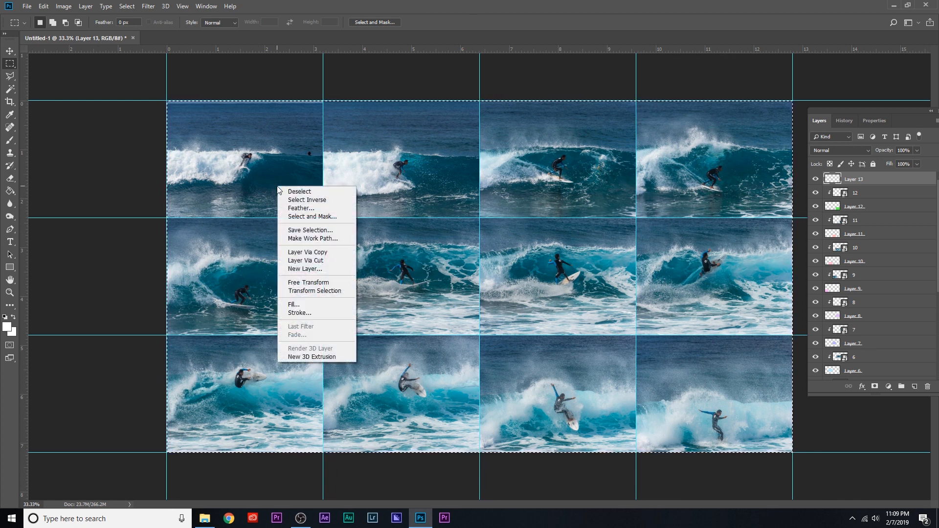
pyautogui.click(325, 313)
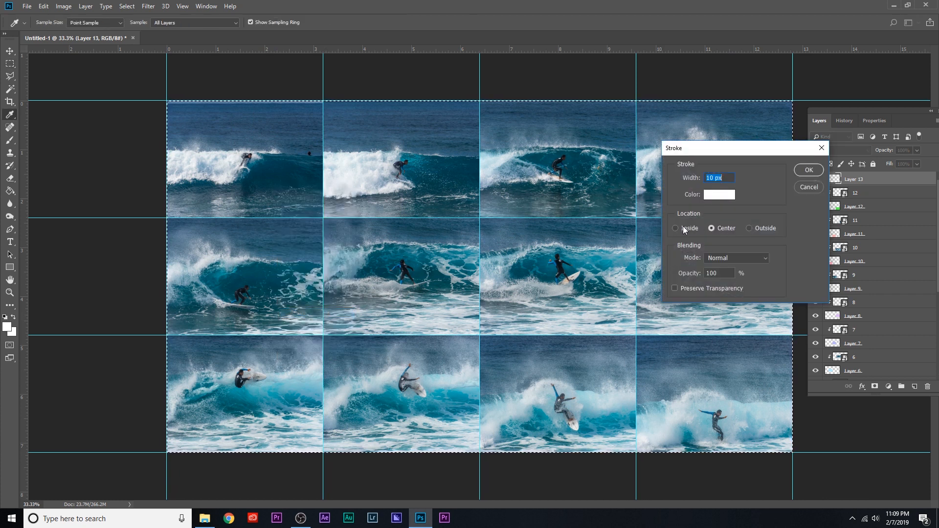
pyautogui.click(719, 195)
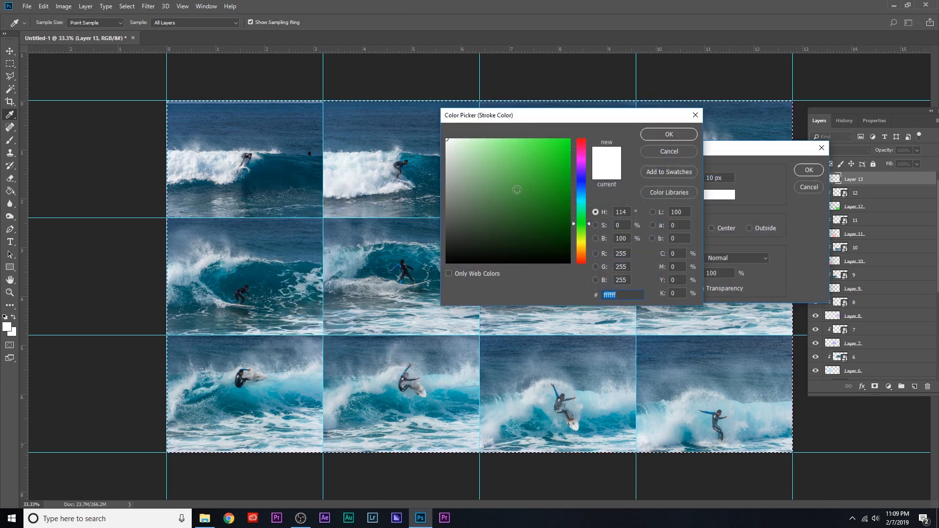
pyautogui.click(663, 138)
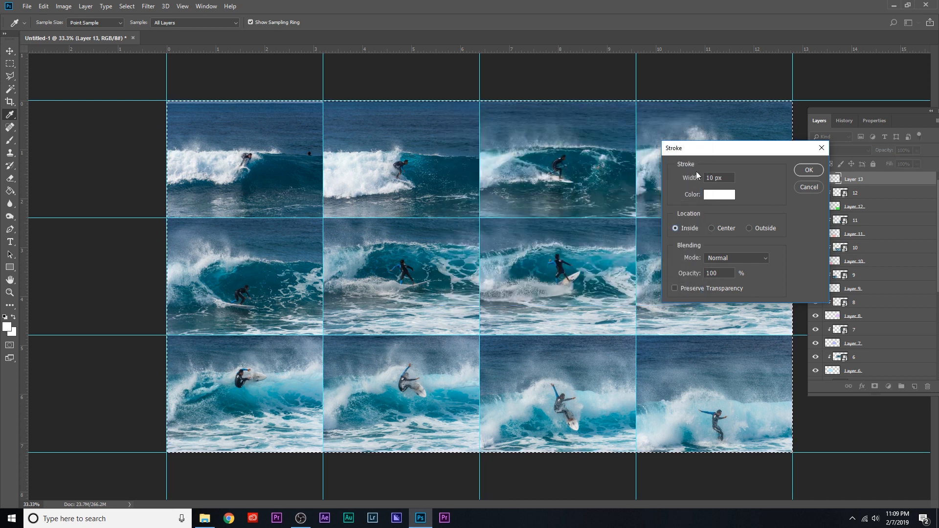
pyautogui.moveTo(726, 178); pyautogui.dragTo(637, 170)
pyautogui.write('20')
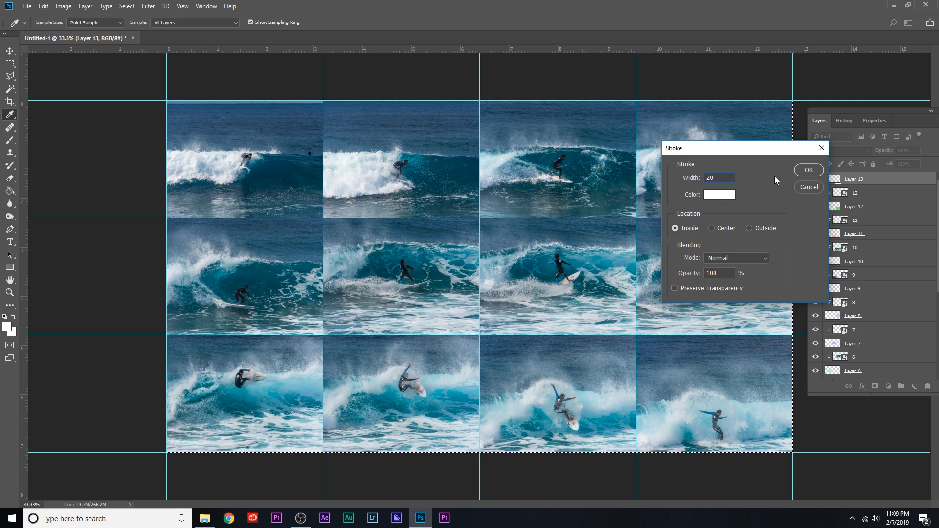
pyautogui.click(808, 170)
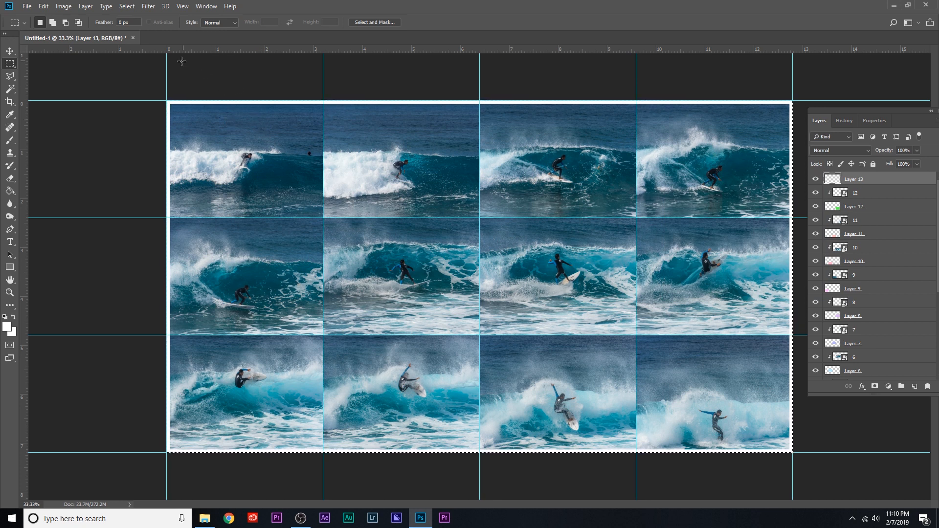
# Deselect the canvas selection.
pyautogui.click(126, 6)
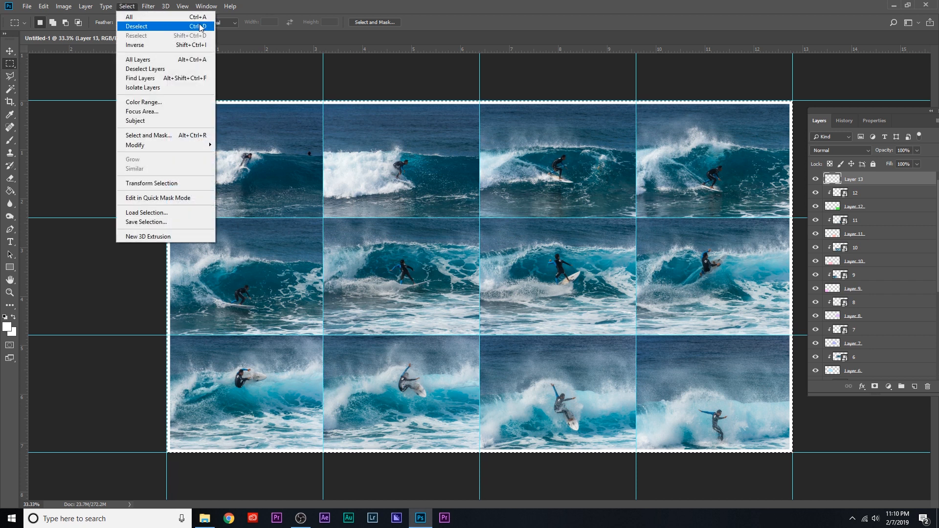
pyautogui.click(69, 79)
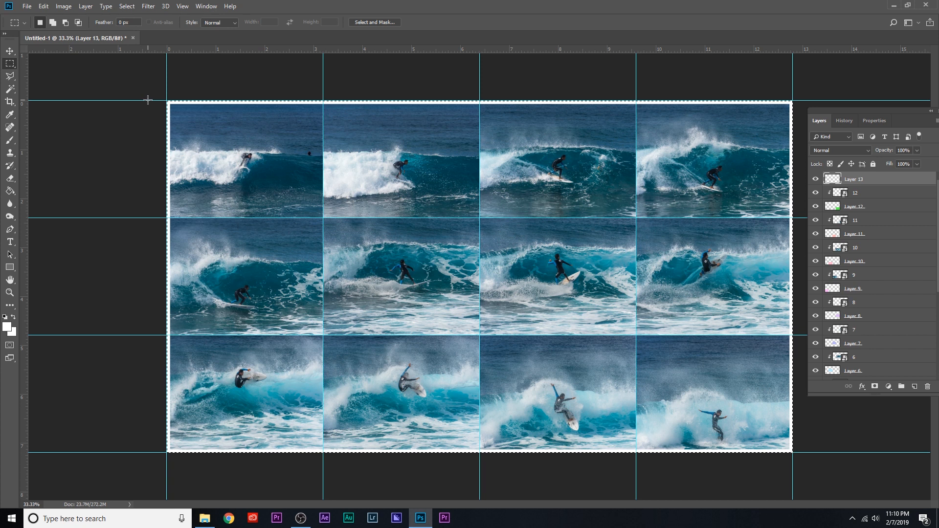
pyautogui.hotkey('ctrl', 'd')
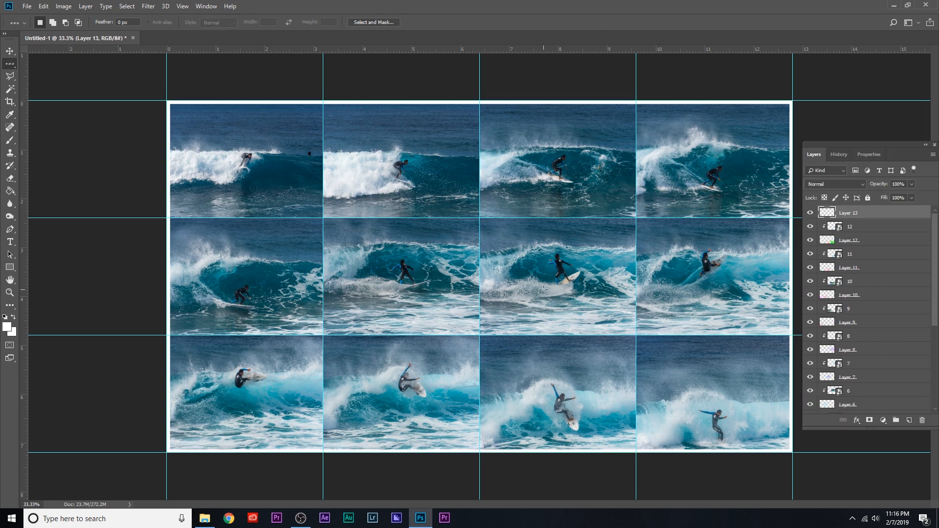
# Place a Single Row Marquee on the guide between the first and second rows and stroke it 20 px white, centered.
pyautogui.click(9, 64)
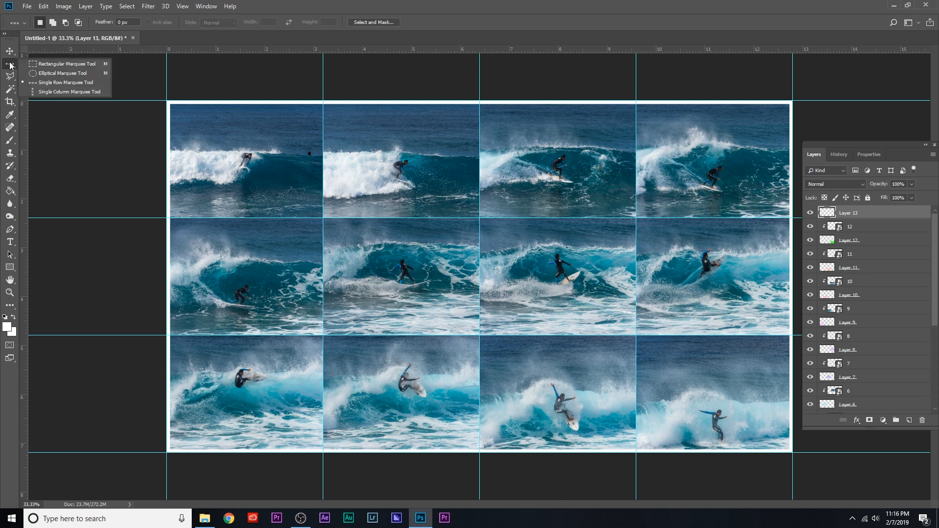
pyautogui.click(56, 85)
pyautogui.moveTo(297, 181); pyautogui.dragTo(278, 215)
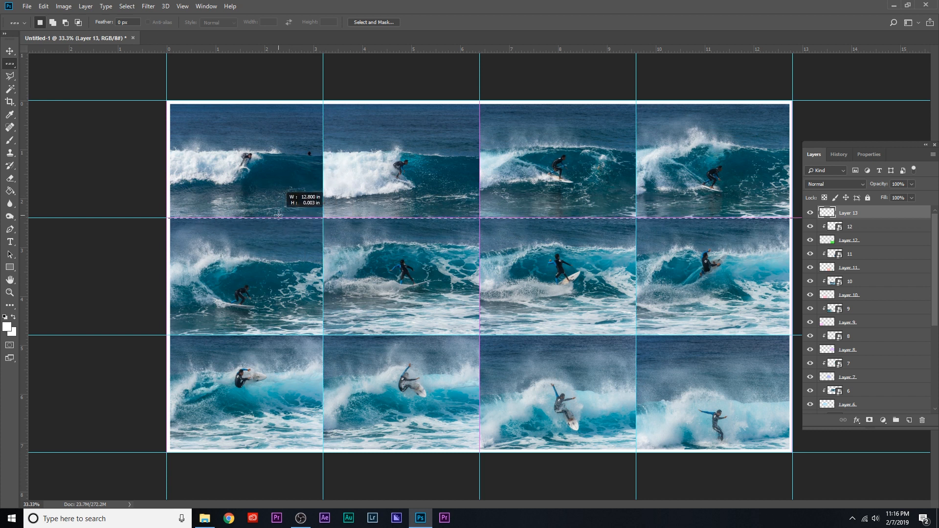
pyautogui.moveTo(278, 215); pyautogui.dragTo(278, 218)
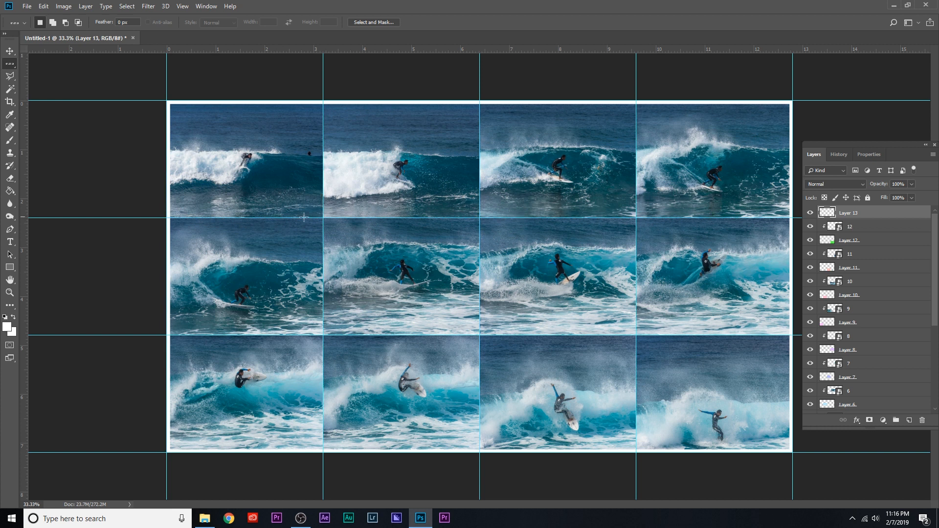
pyautogui.rightClick(386, 216)
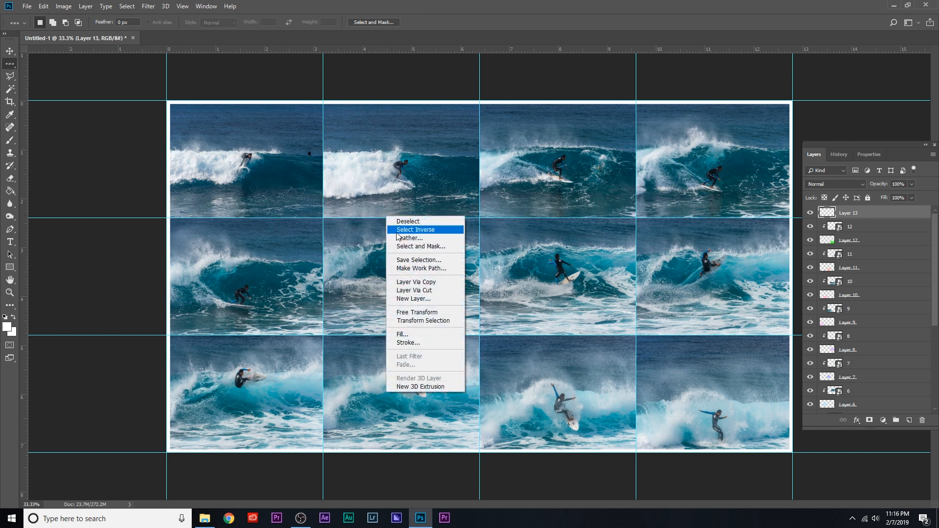
pyautogui.click(435, 344)
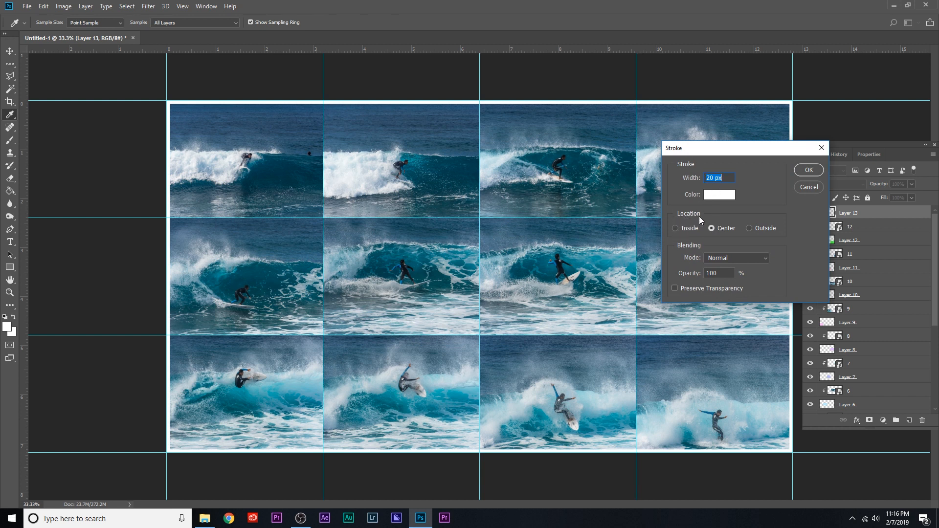
pyautogui.click(809, 170)
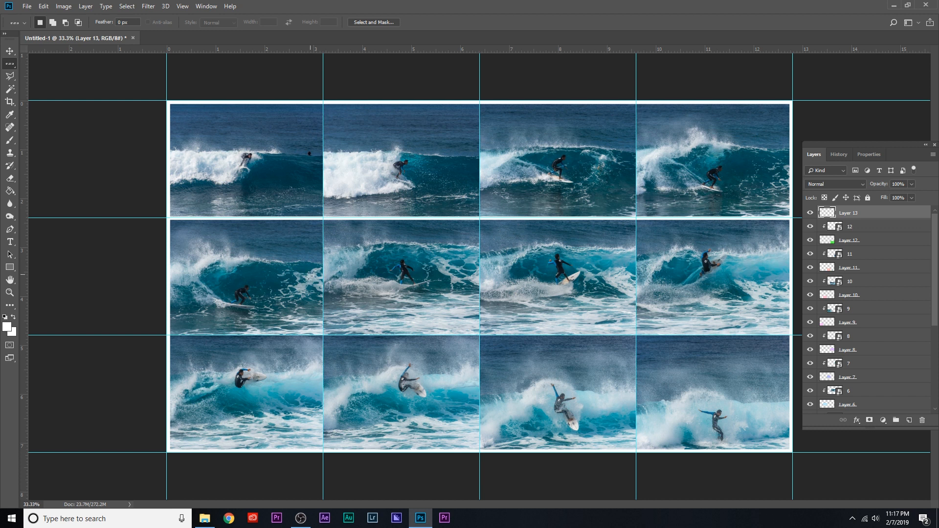
# Place a single-row selection on the guide between the second and third rows and stroke it 20 px white, centered.
pyautogui.moveTo(266, 284); pyautogui.dragTo(258, 335)
pyautogui.rightClick(328, 288)
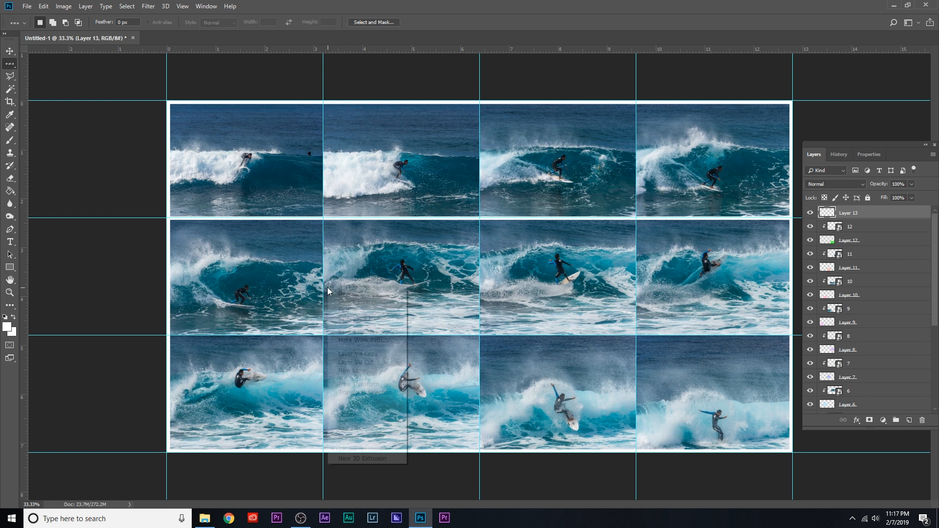
pyautogui.click(350, 415)
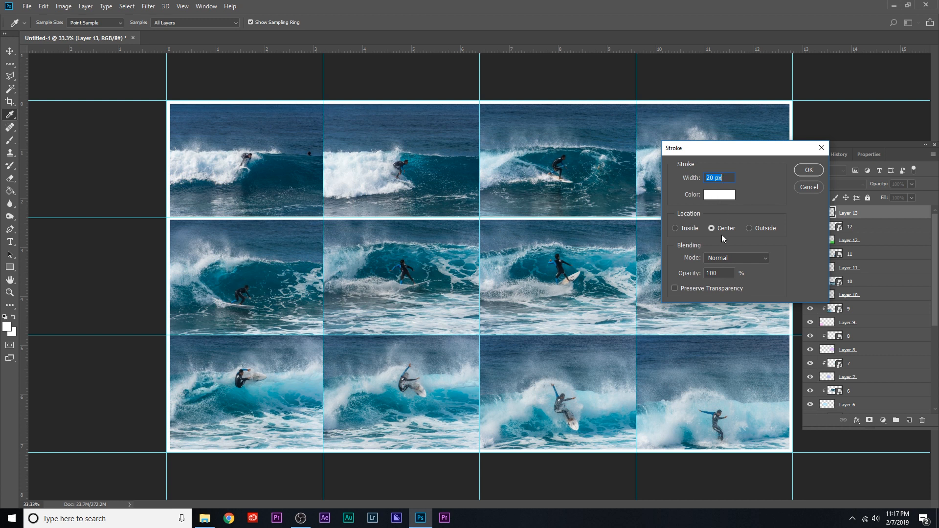
pyautogui.click(798, 169)
# Place a Single Column Marquee on the guide between the first and second columns and stroke it 20 px white, centered.
pyautogui.press('m')
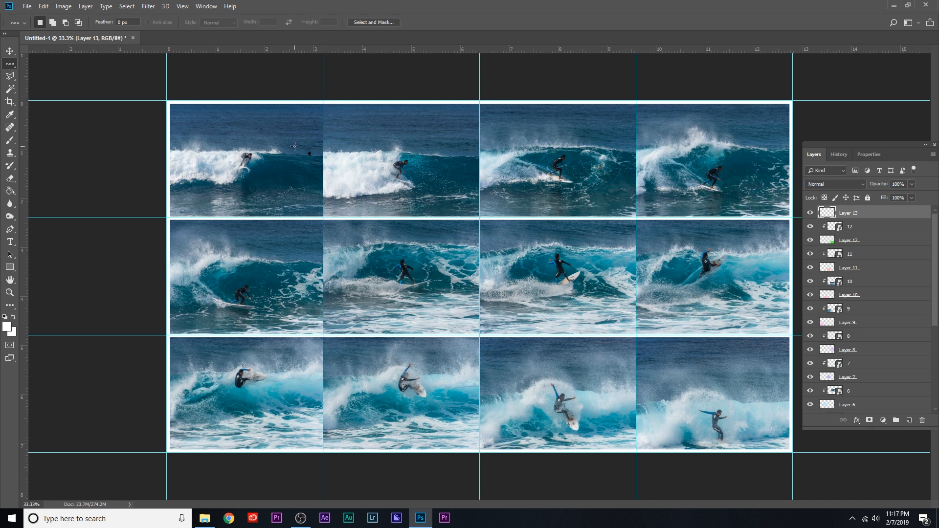
pyautogui.rightClick(9, 69)
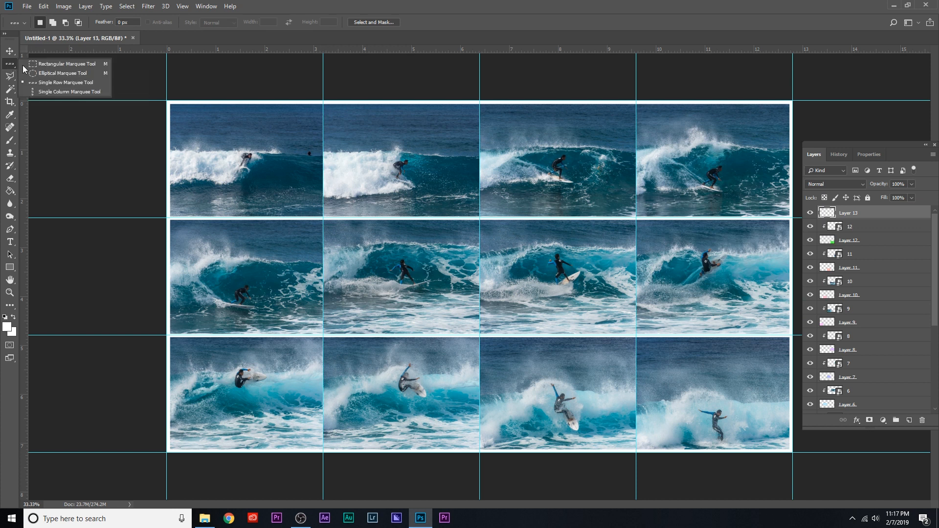
pyautogui.click(72, 93)
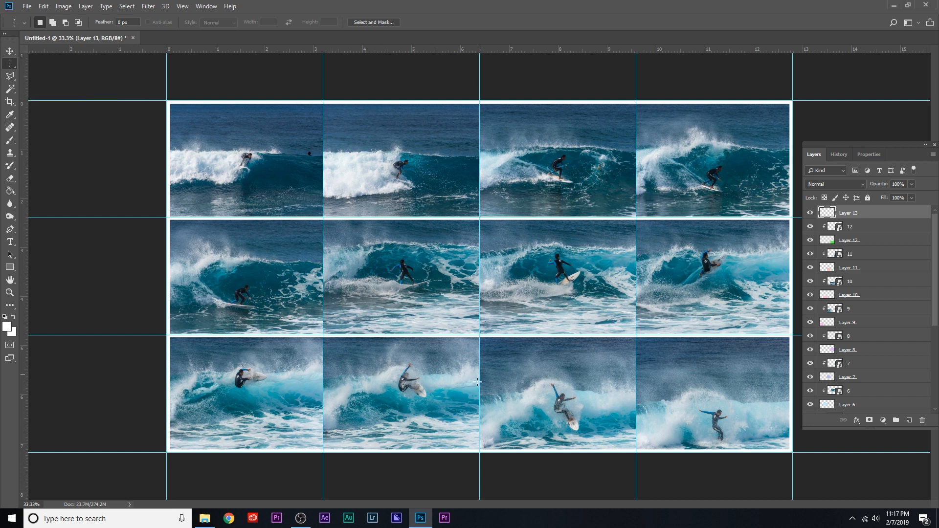
pyautogui.moveTo(233, 182); pyautogui.dragTo(324, 239)
pyautogui.rightClick(370, 189)
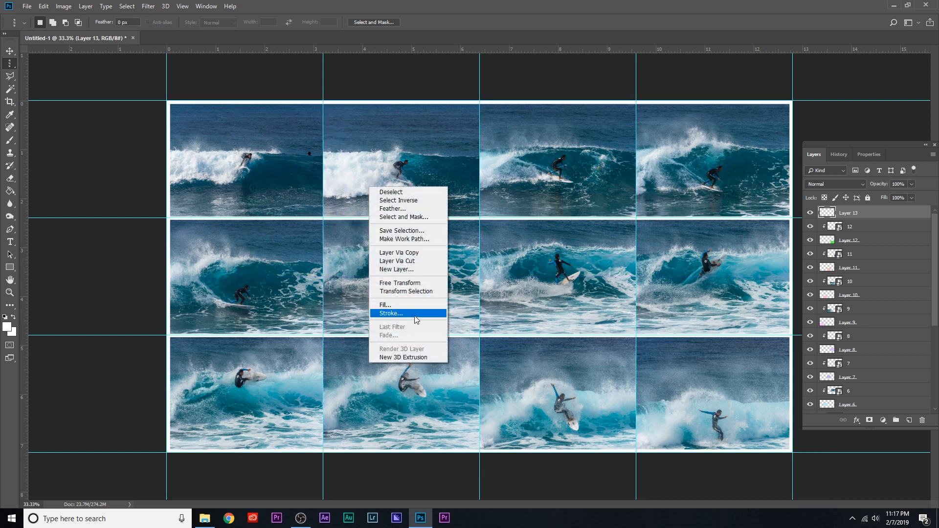
pyautogui.click(381, 314)
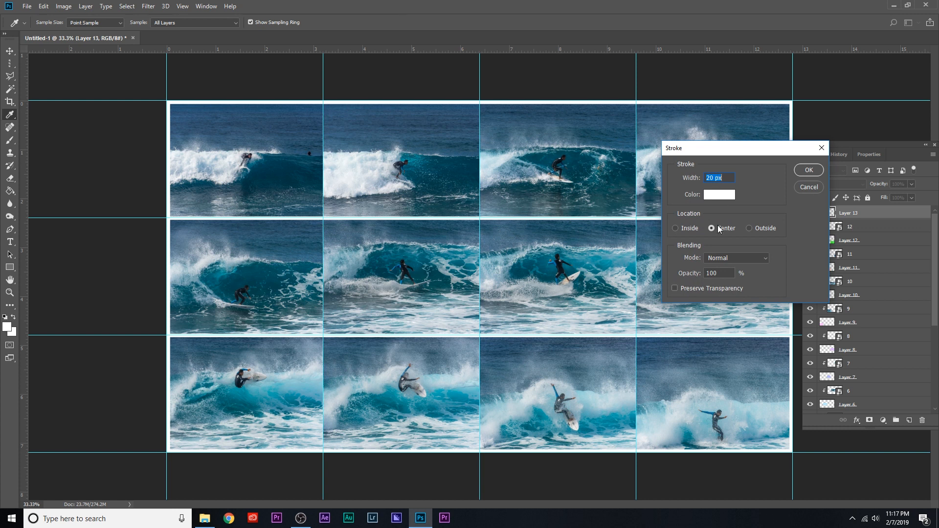
pyautogui.click(809, 171)
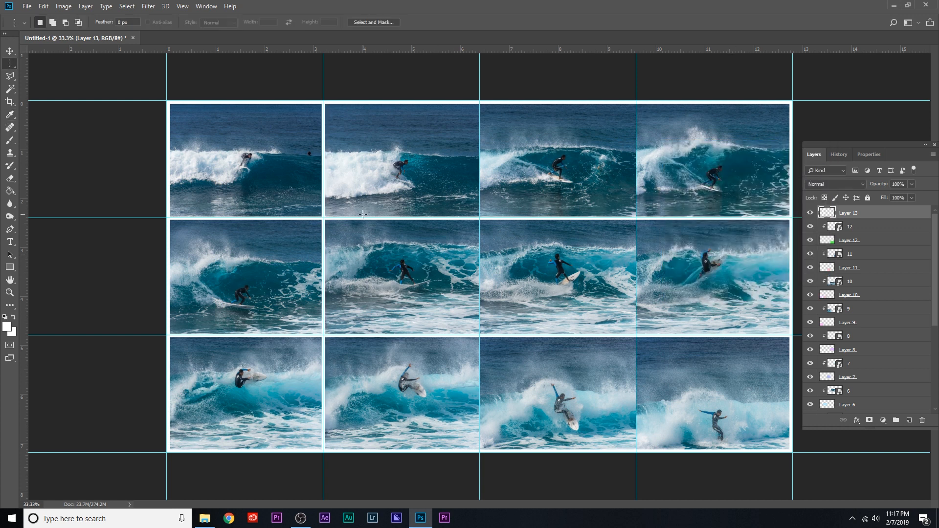
# Place a single-column selection on the guide between the second and third columns and stroke it with the same white border.
pyautogui.moveTo(433, 149); pyautogui.dragTo(478, 196)
pyautogui.rightClick(458, 184)
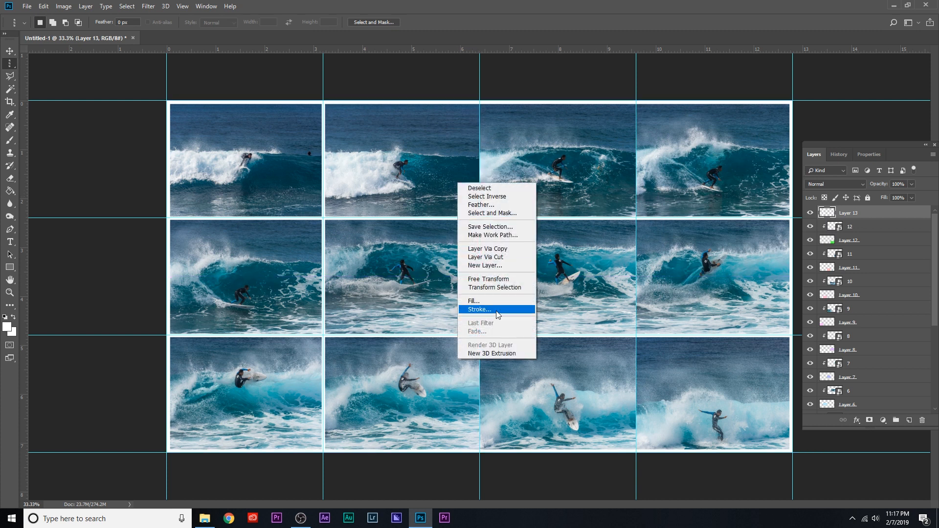
pyautogui.click(498, 314)
pyautogui.click(807, 169)
# Place a single-column selection on the guide between the third and fourth columns and stroke it 20 px white, centered.
pyautogui.moveTo(592, 191); pyautogui.dragTo(635, 213)
pyautogui.rightClick(575, 182)
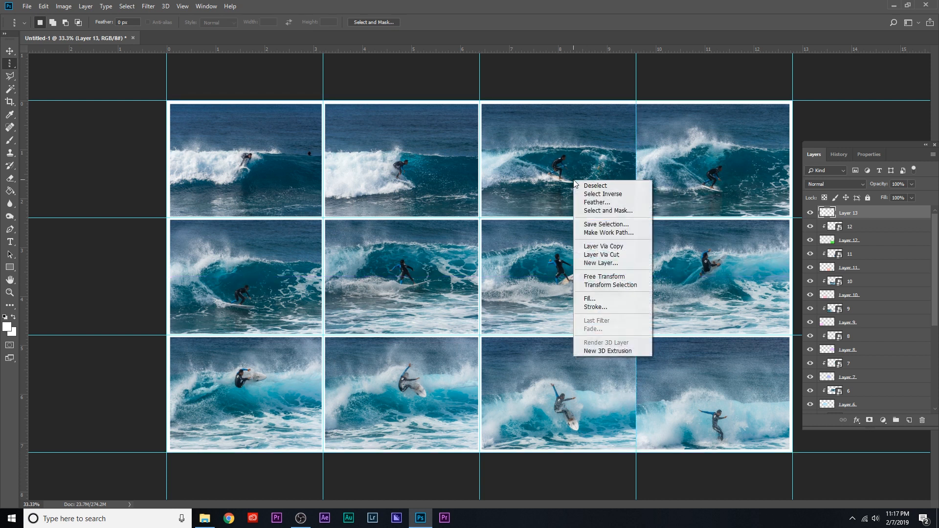
pyautogui.click(596, 306)
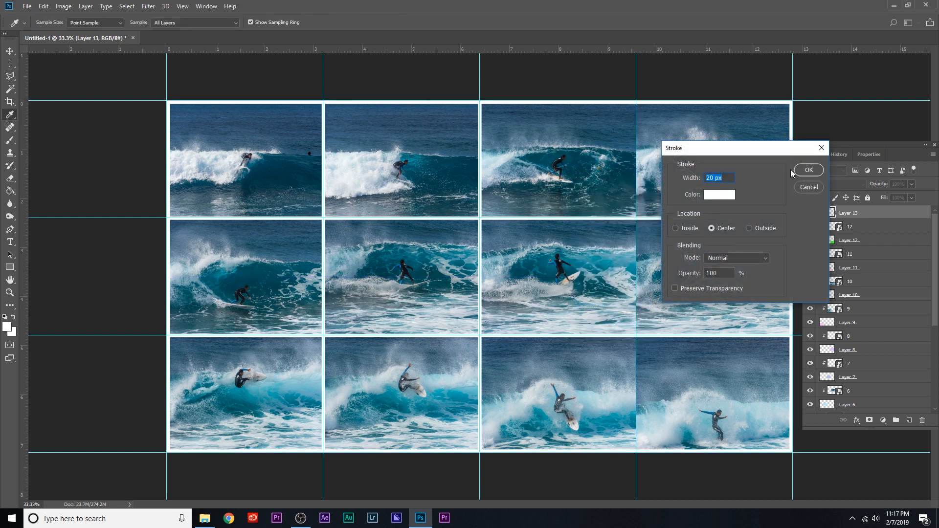
pyautogui.click(807, 169)
# Shift the Layers panel slightly and turn off Extras to hide the guides.
pyautogui.moveTo(851, 144)
pyautogui.mouseDown()
pyautogui.moveTo(777, 128)
pyautogui.moveTo(862, 154)
pyautogui.mouseUp()
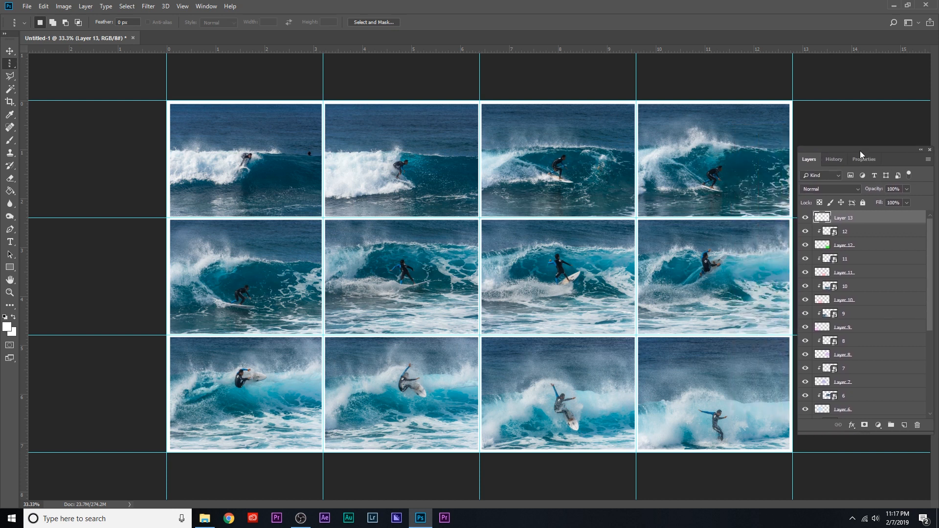
pyautogui.click(181, 7)
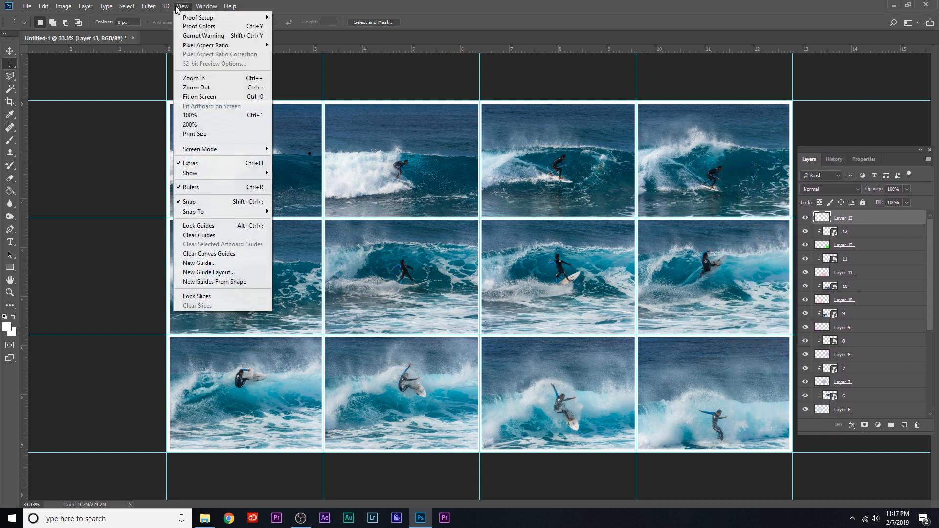
pyautogui.click(201, 167)
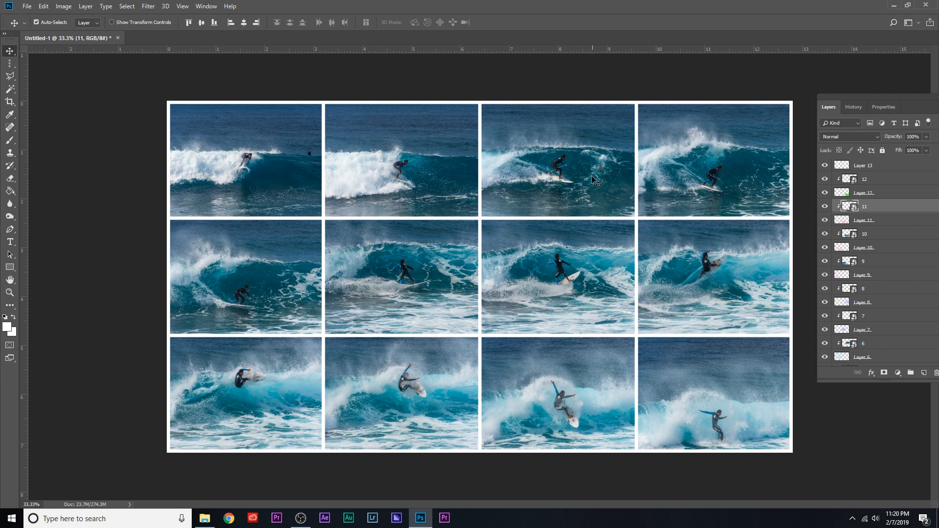
# Save the grid as a JPEG named FINAL IMAGE in the MY PHOTOS folder, with Maximum quality 12 and Progressive format.
pyautogui.click(27, 6)
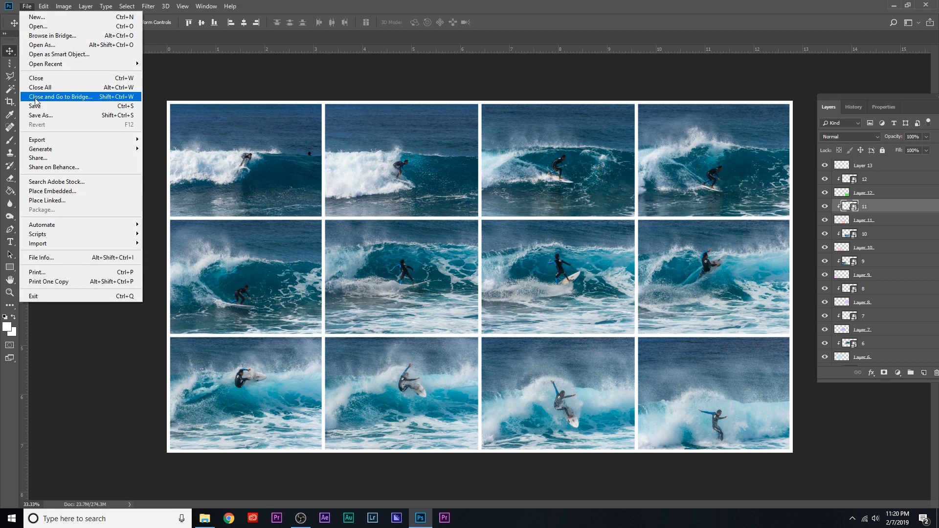
pyautogui.click(49, 115)
pyautogui.click(112, 406)
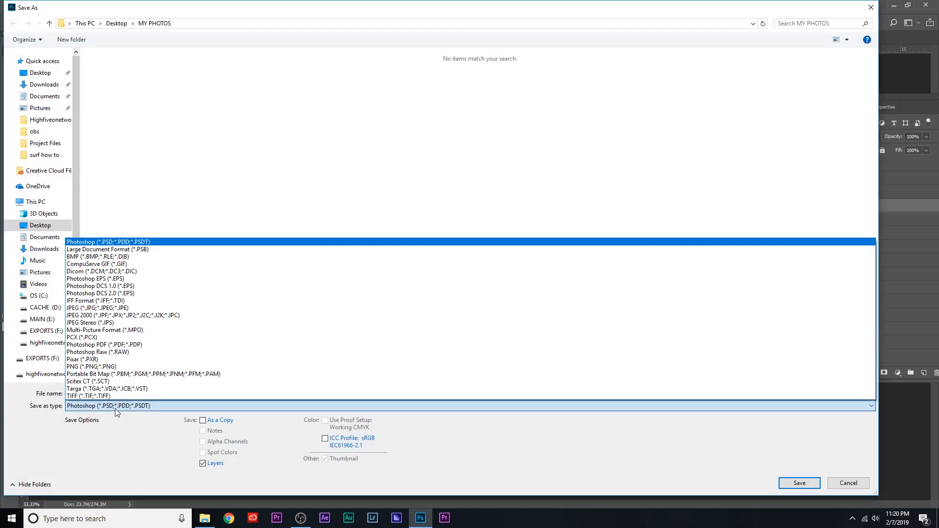
pyautogui.click(112, 308)
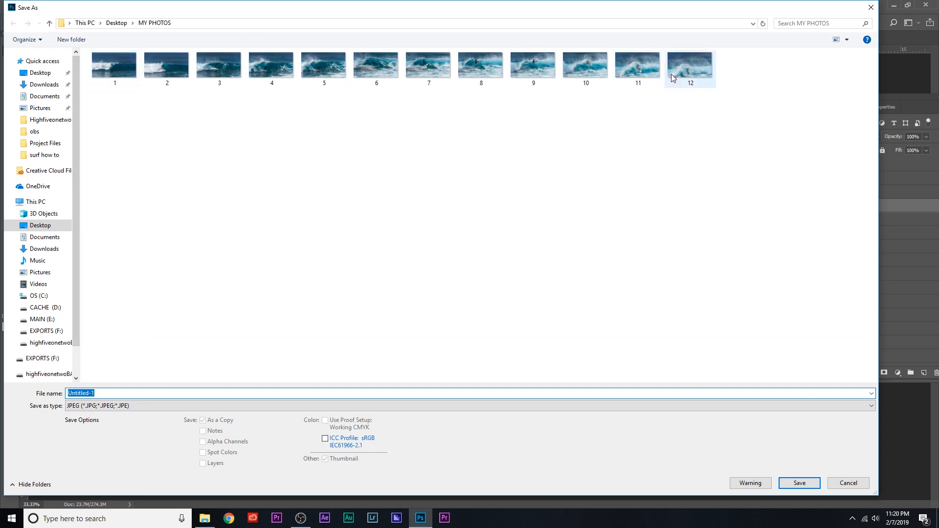
pyautogui.write('FINAL IMAGE')
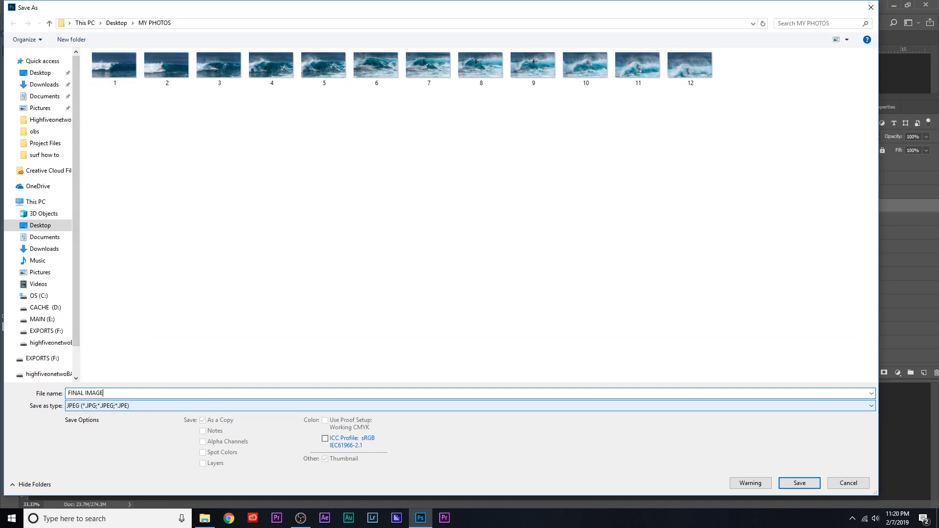
pyautogui.click(793, 478)
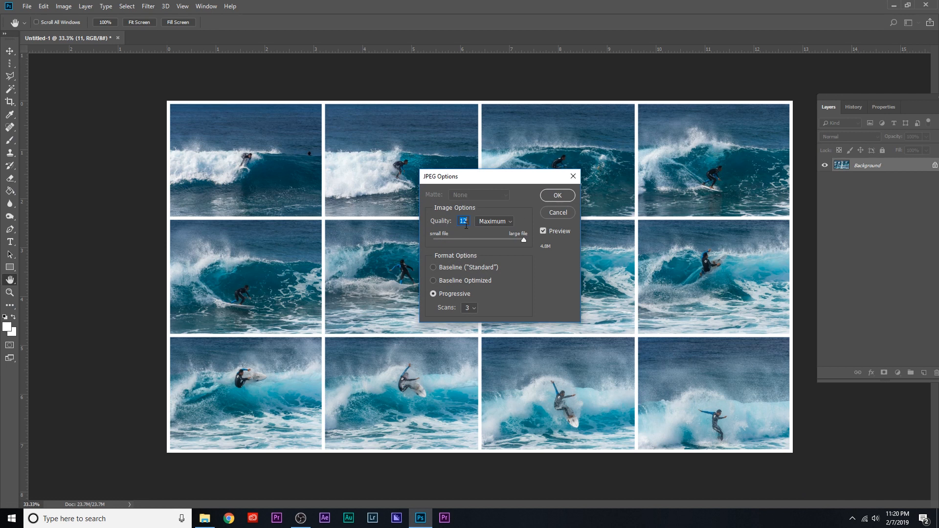
pyautogui.click(557, 195)
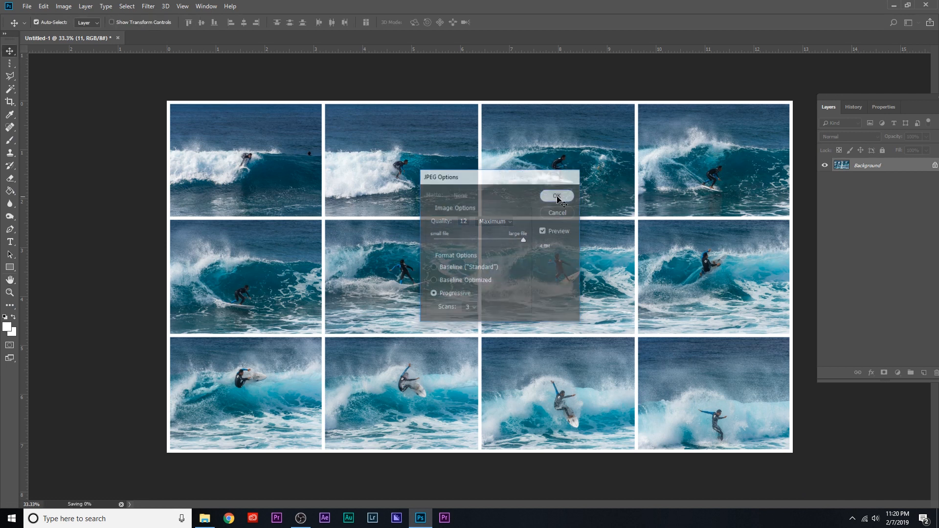
# Switch to File Explorer and open FINAL IMAGE from the MY PHOTOS folder.
pyautogui.click(204, 518)
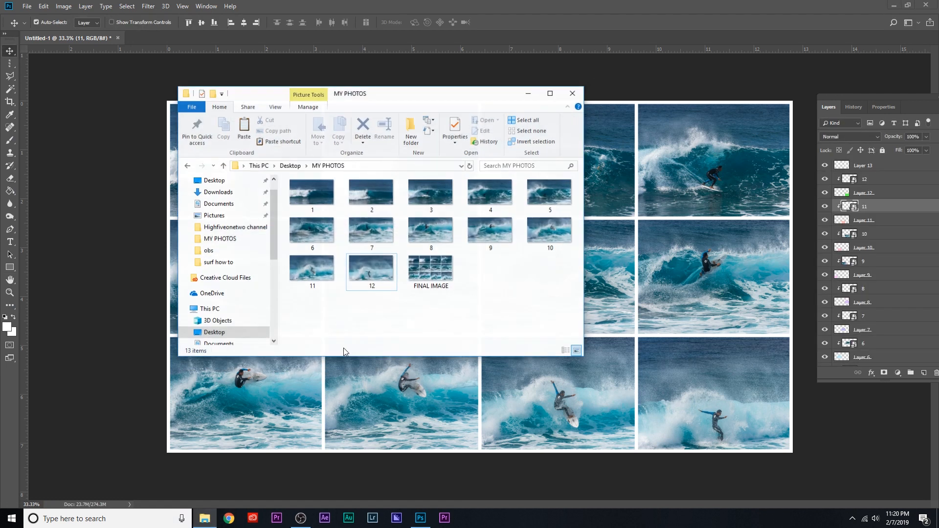
pyautogui.doubleClick(429, 259)
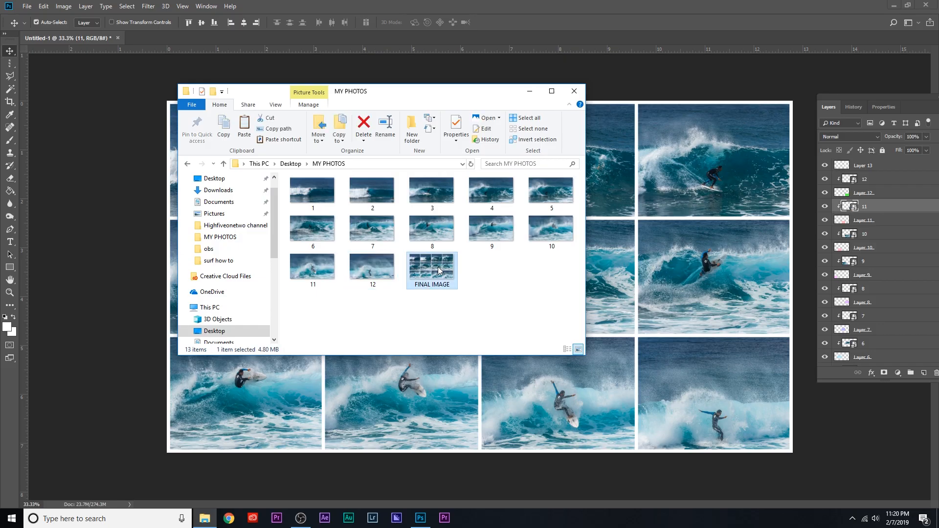